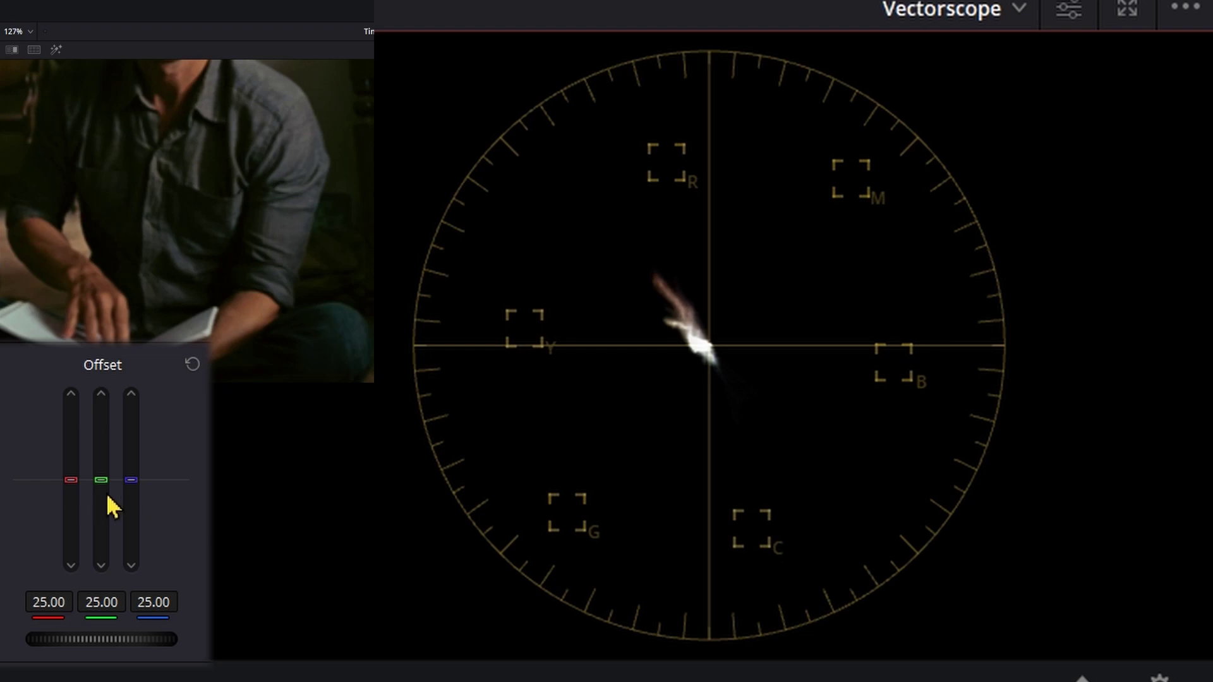
Try and remove a strong blue tint on the reading clip, then set the viewer overlay to Qualifier
left_click_drag(131, 480, 131, 392)
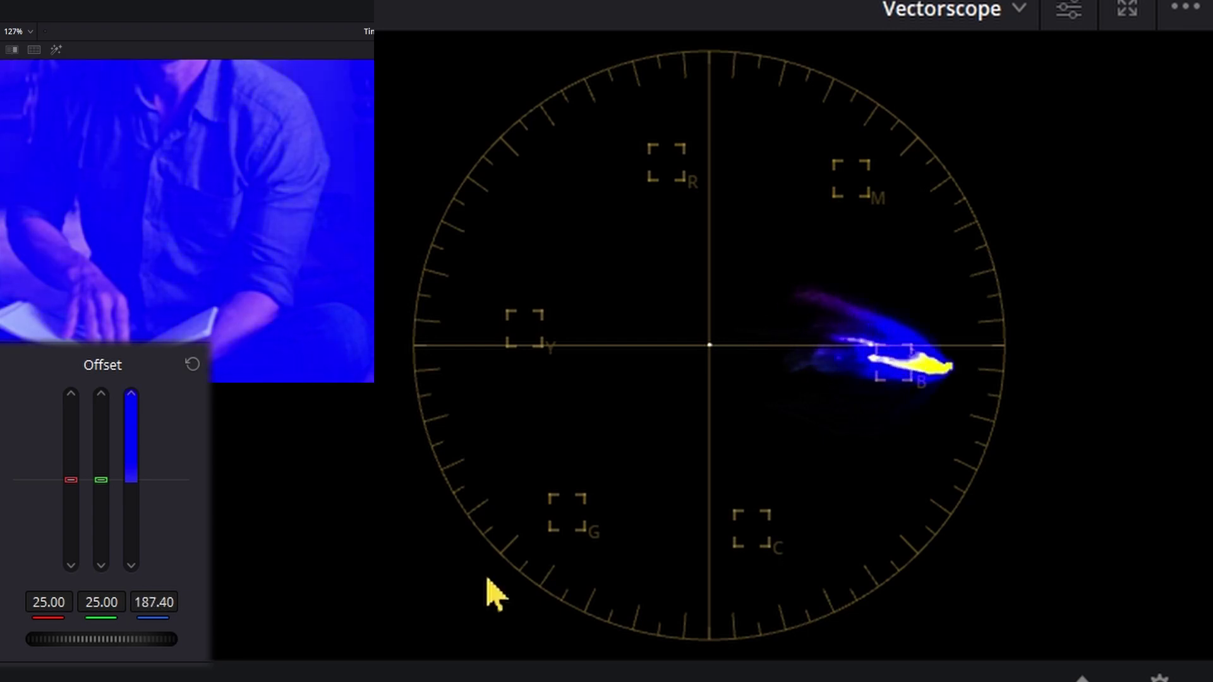
left_click(192, 365)
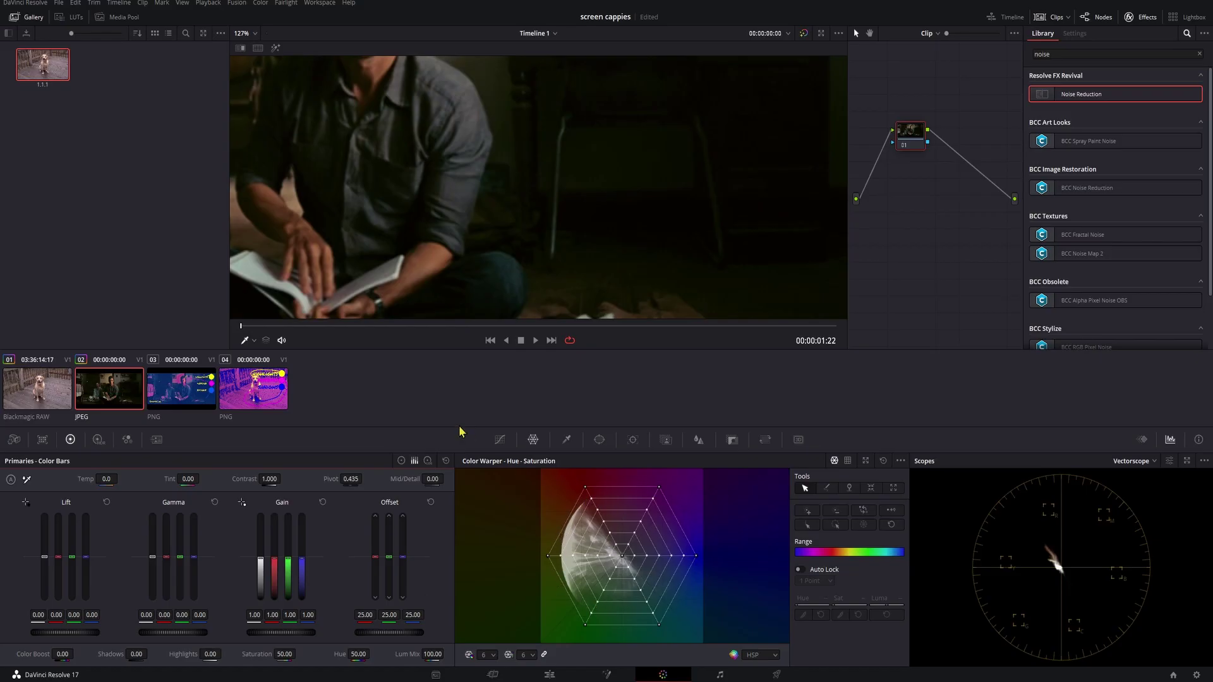
left_click(254, 341)
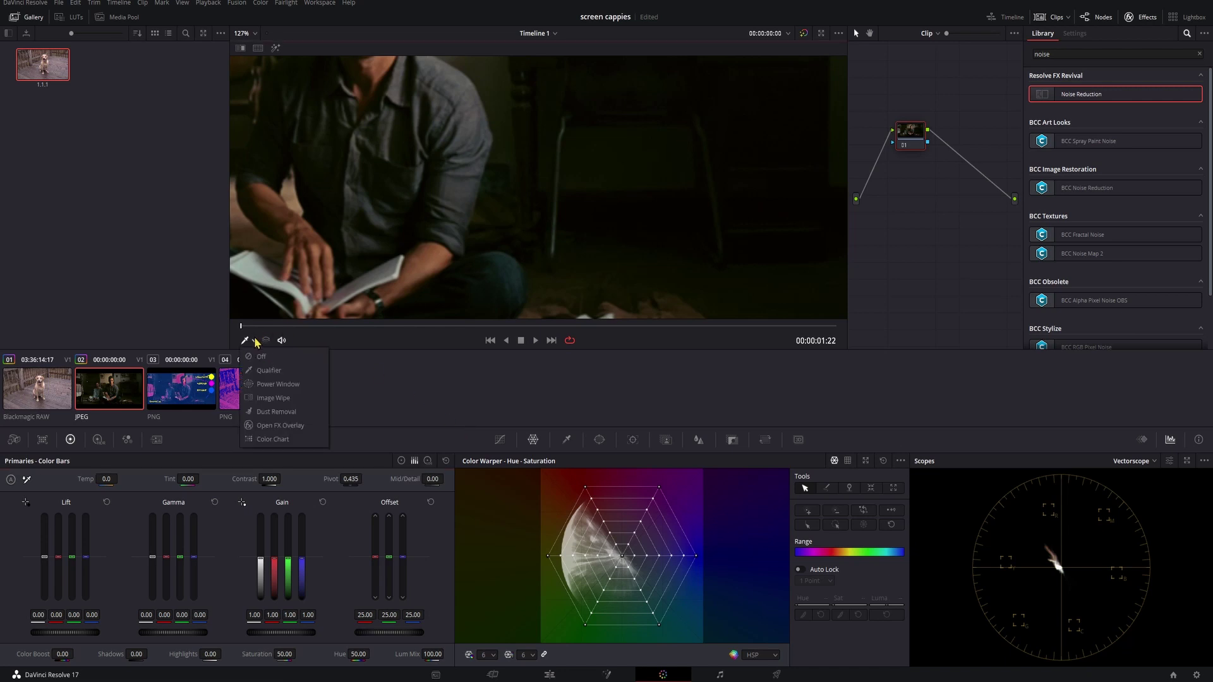
left_click(268, 371)
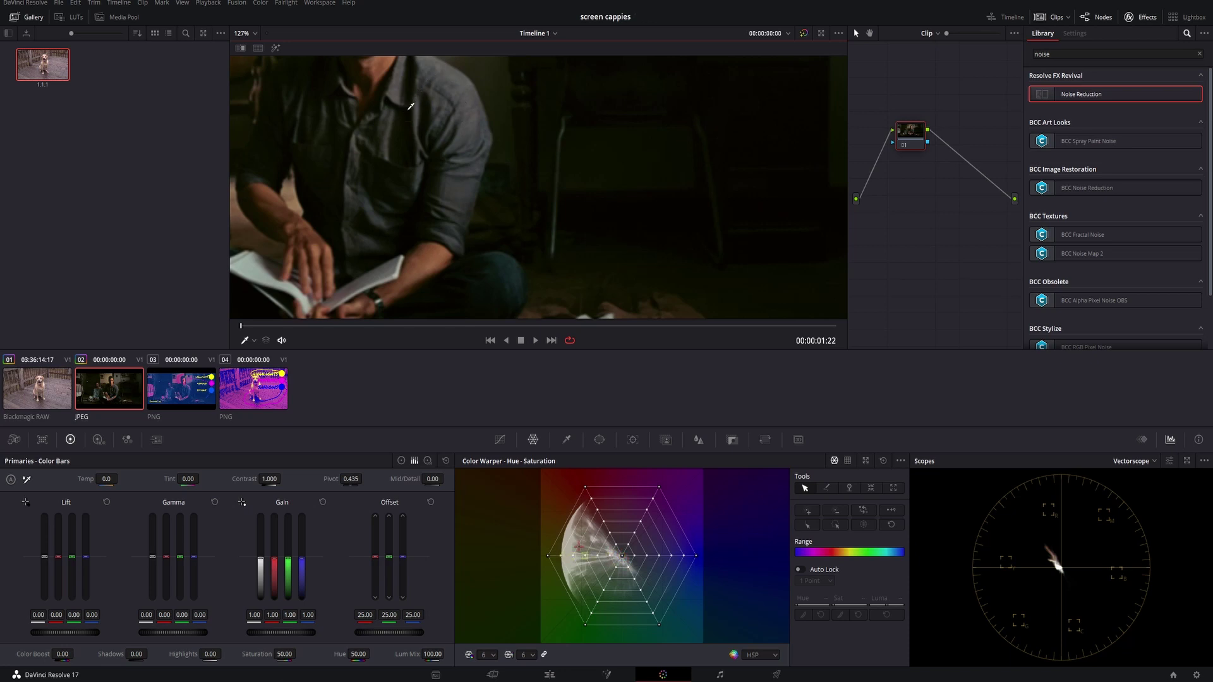
Fit the image to the viewer, select the dog clip and choose an eyedropper sampling mode
key("shift+z")
left_click(35, 400)
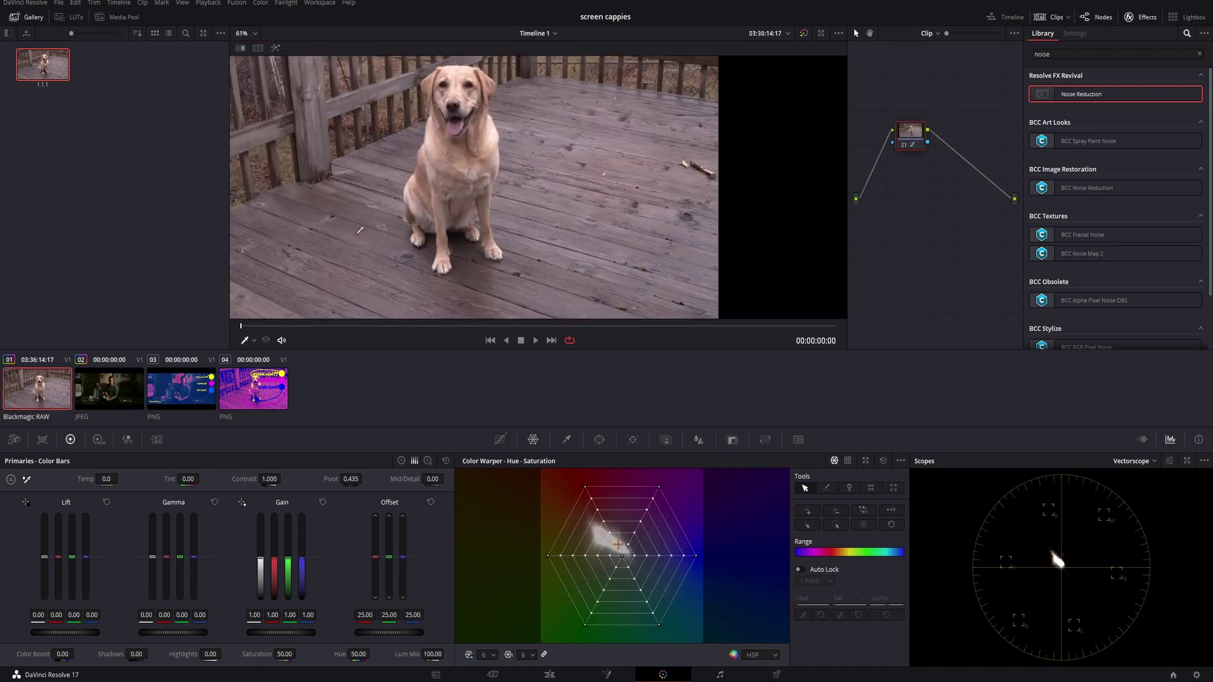
left_click(254, 341)
left_click(278, 373)
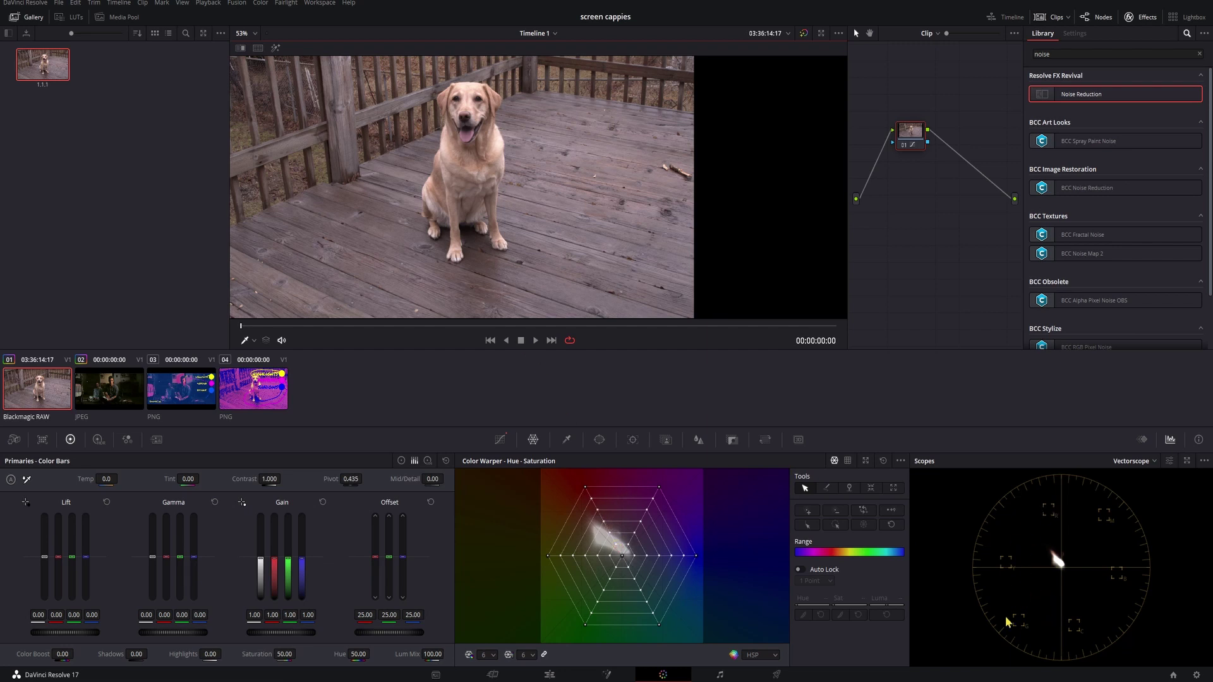
left_click(35, 403)
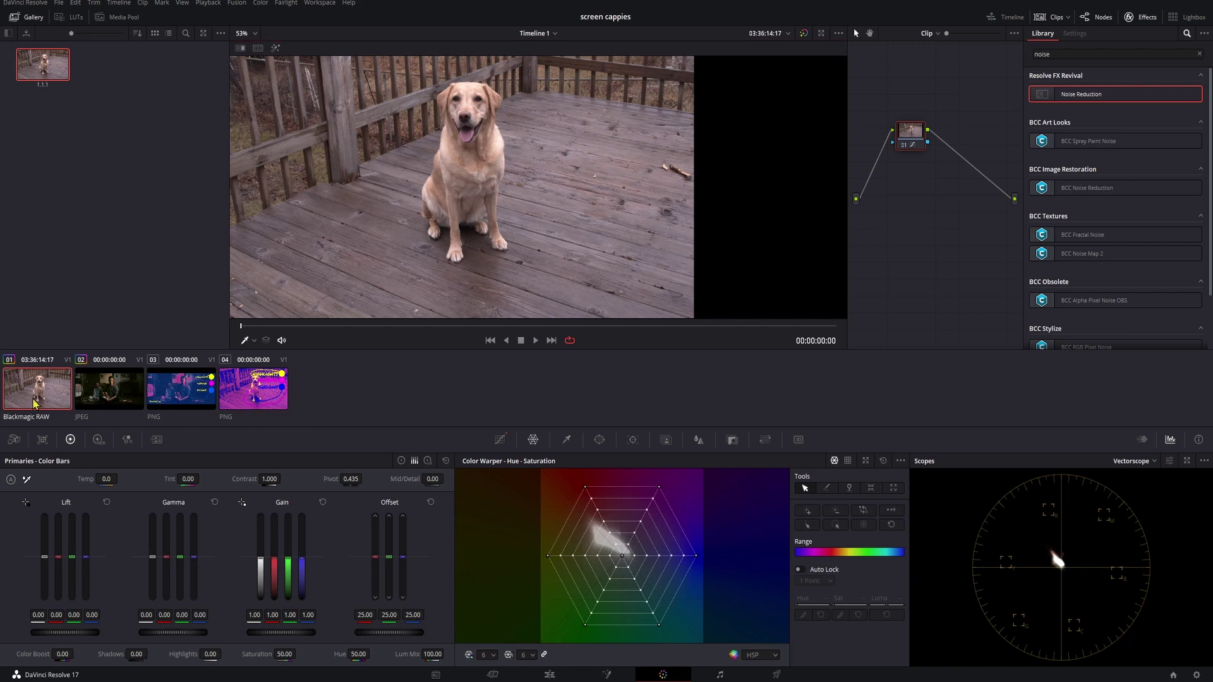
Shot-match the dog clip to the reading clip and flip between the two to compare
right_click(102, 396)
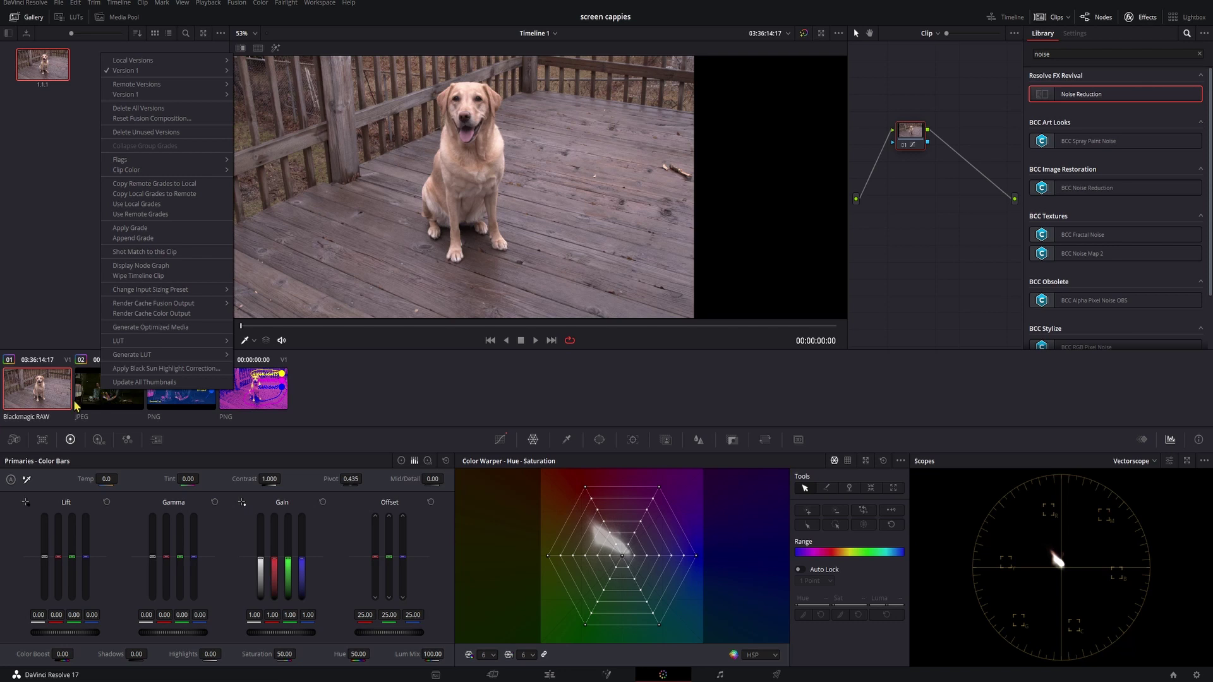
left_click(158, 253)
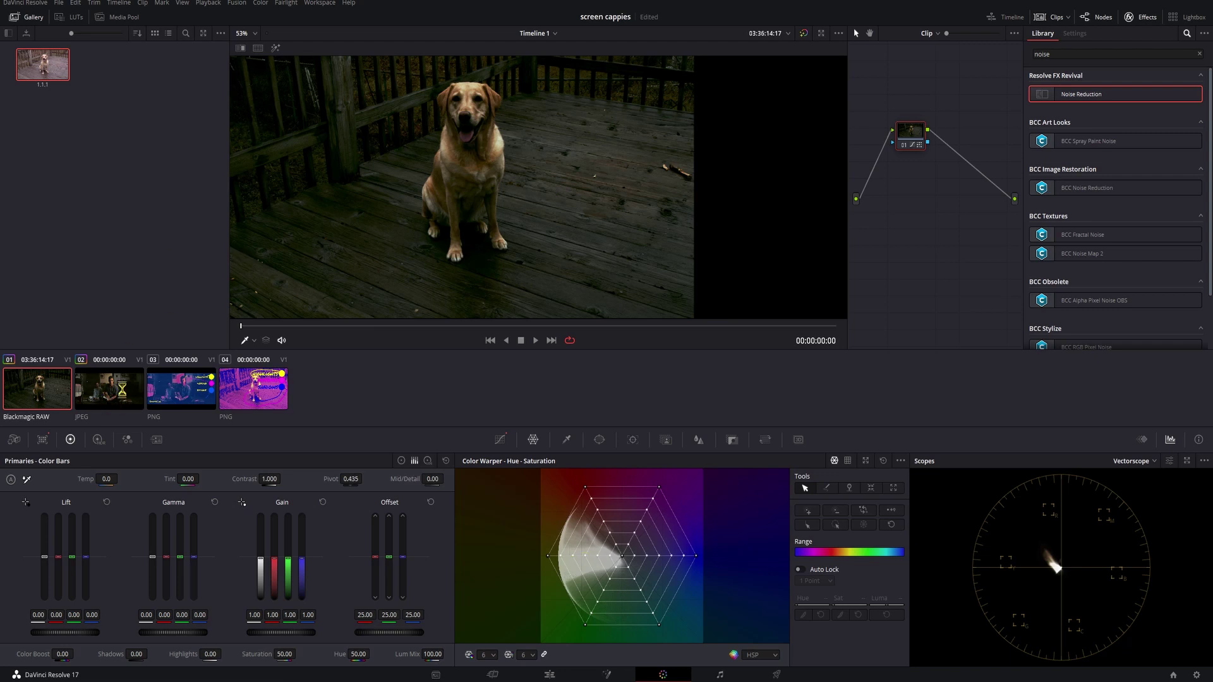
left_click(143, 384)
left_click(52, 387)
left_click(118, 400)
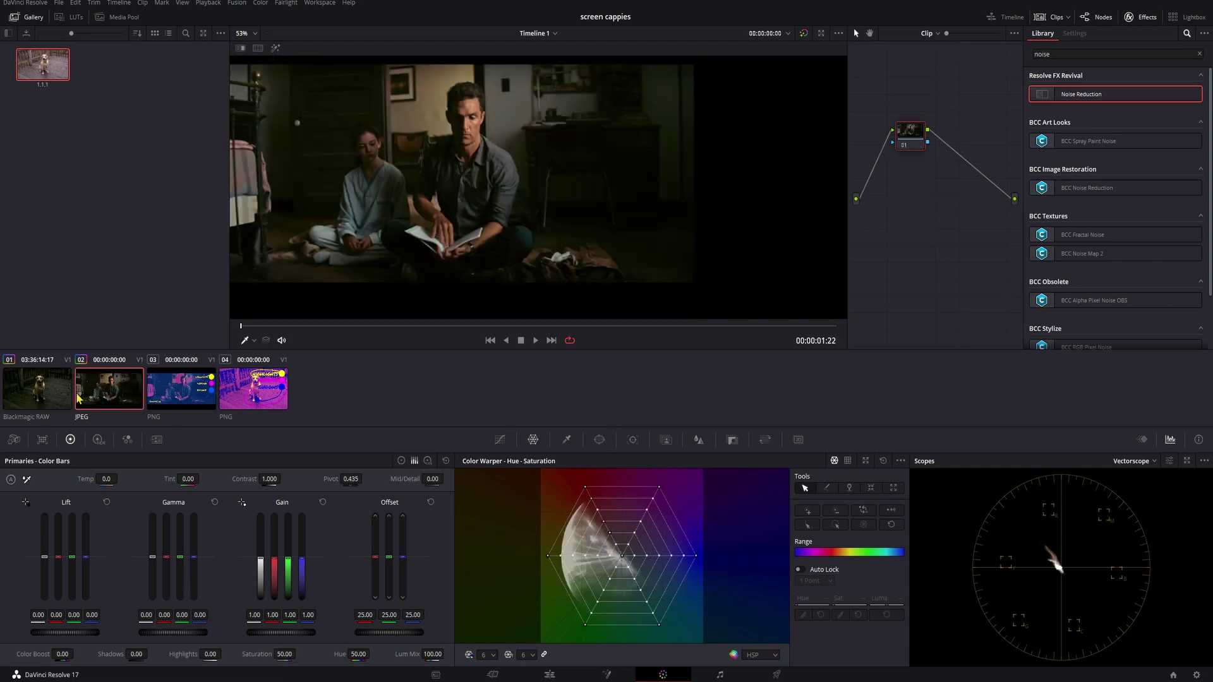
left_click(38, 401)
key("Down")
left_click(11, 402)
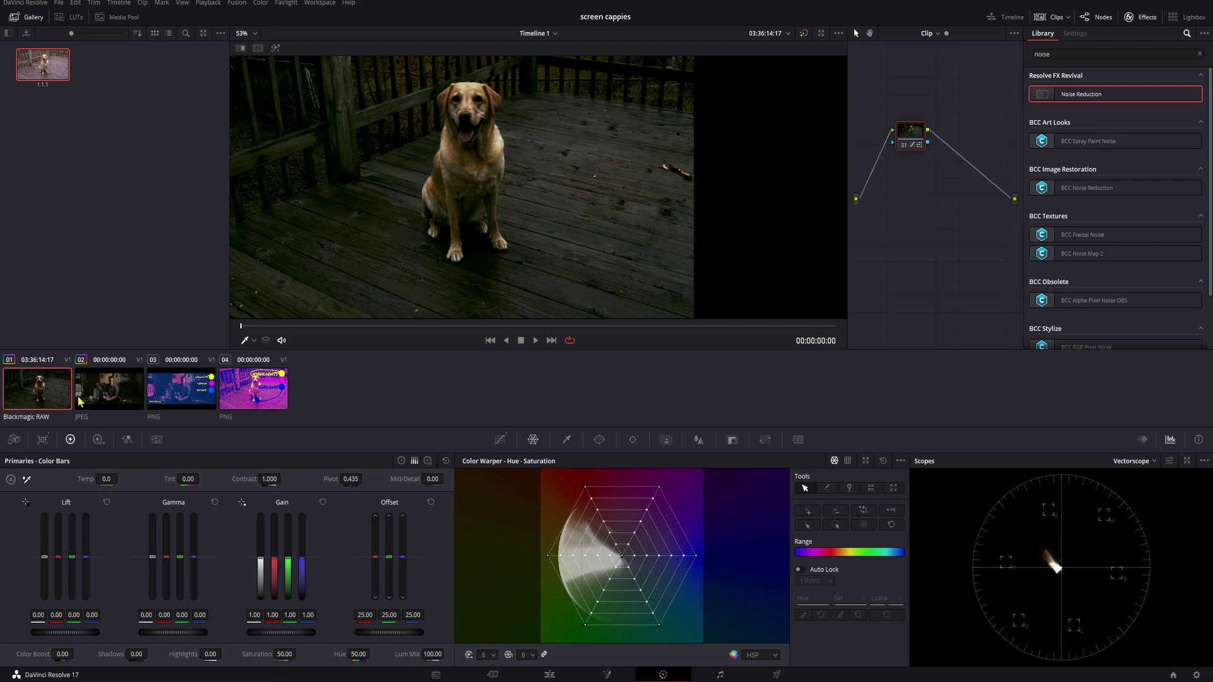
left_click(96, 398)
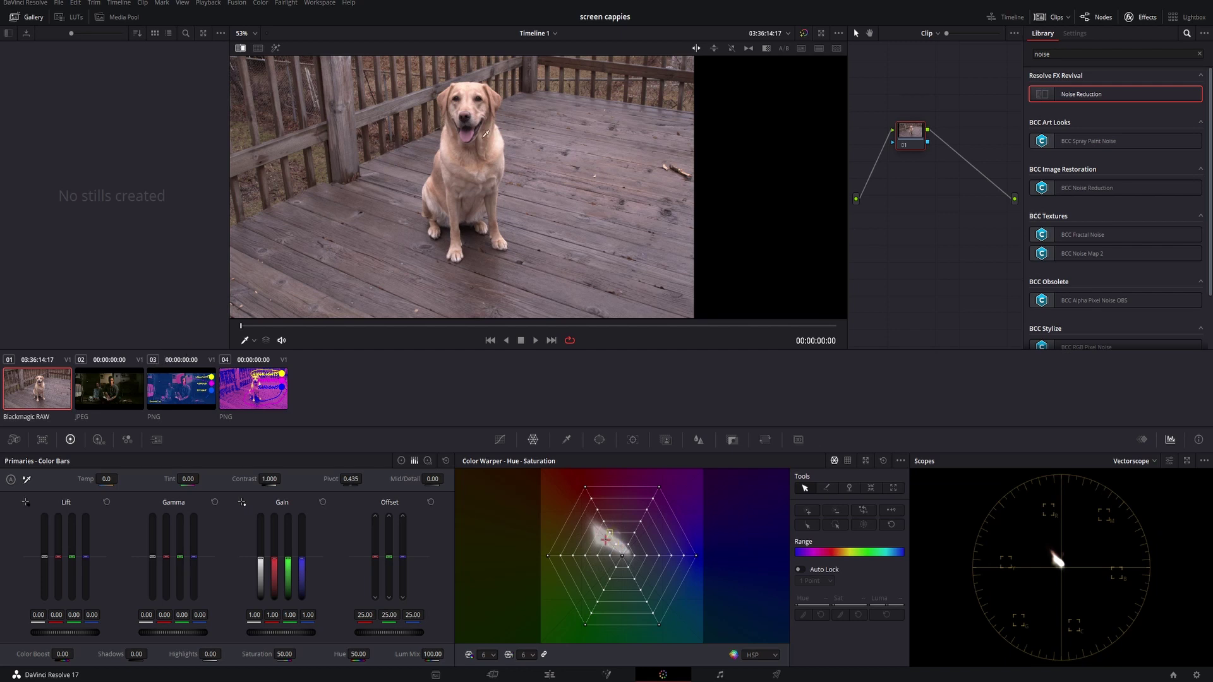
Grab a gallery still of the man-and-girl reading frame
left_click(111, 384)
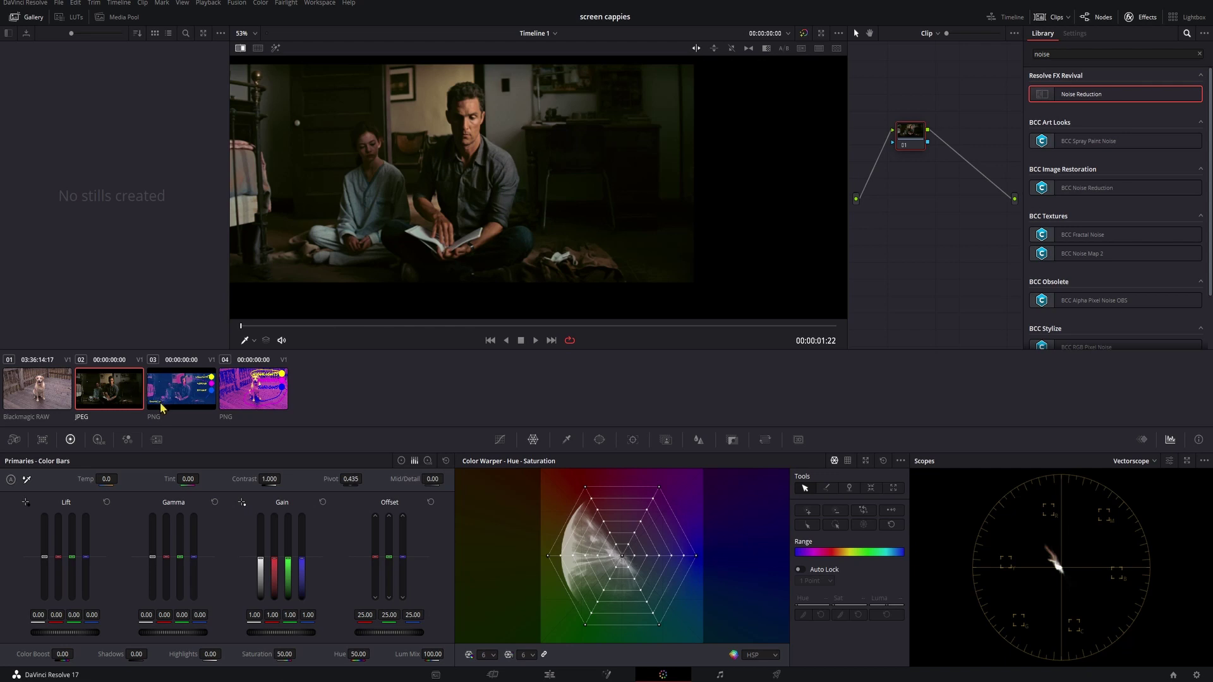
left_click(38, 399)
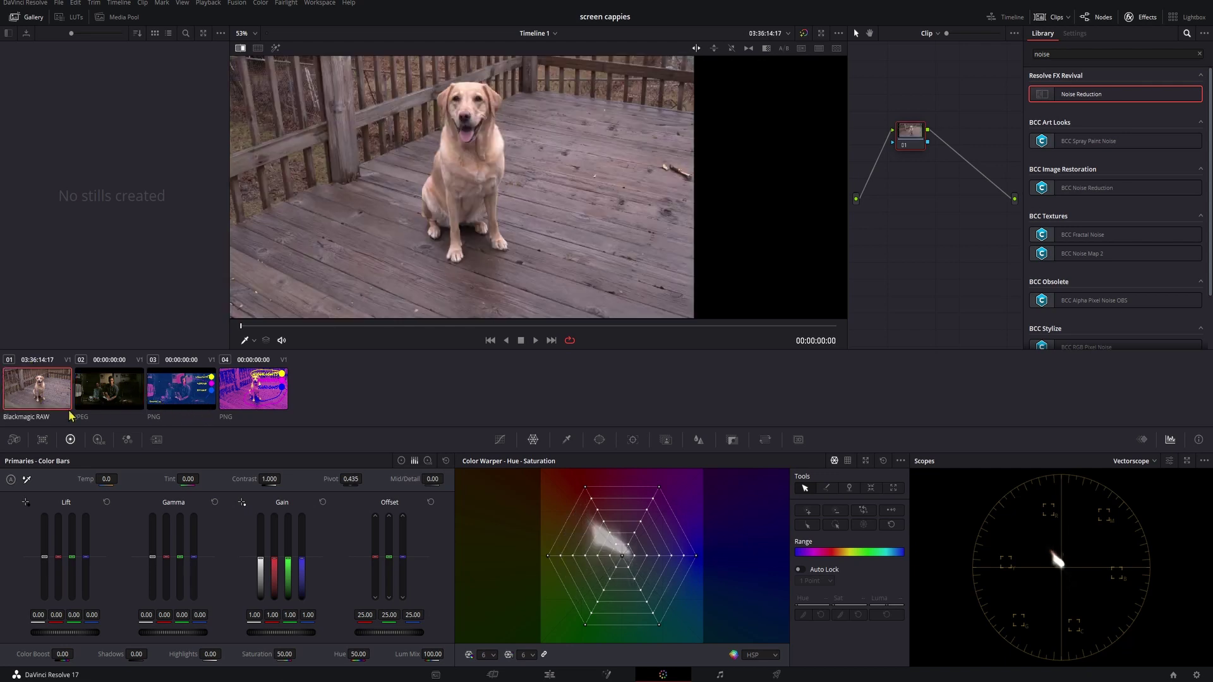
left_click(111, 395)
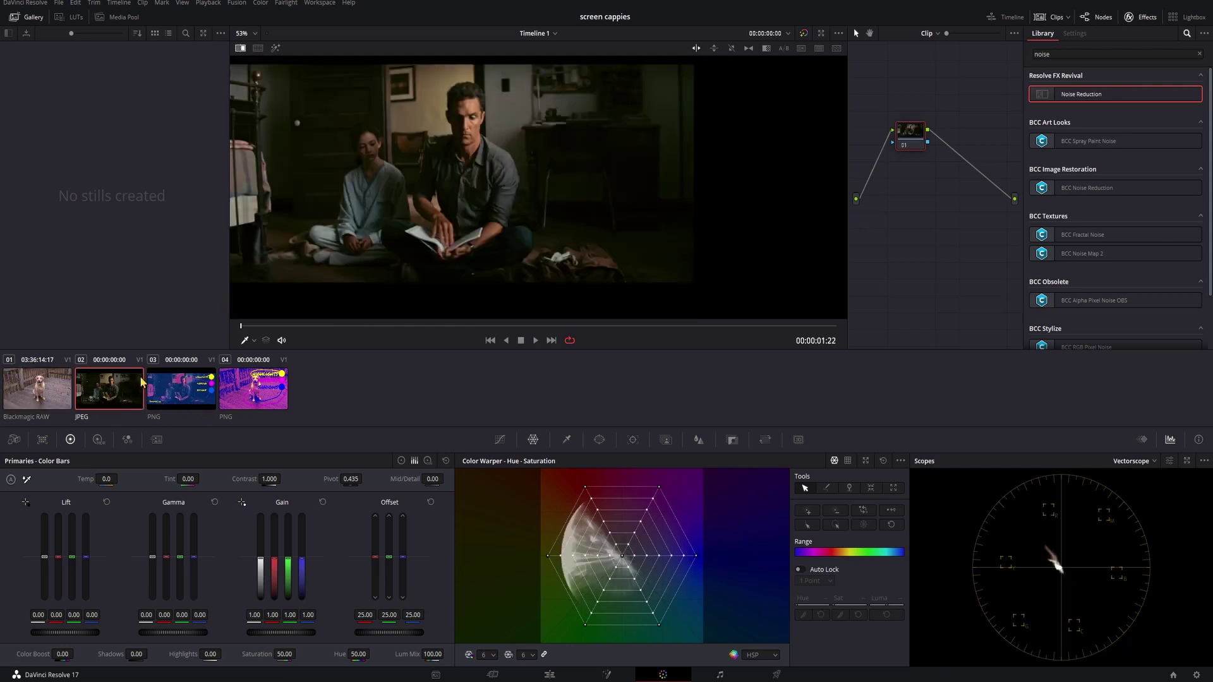
right_click(366, 154)
left_click(430, 168)
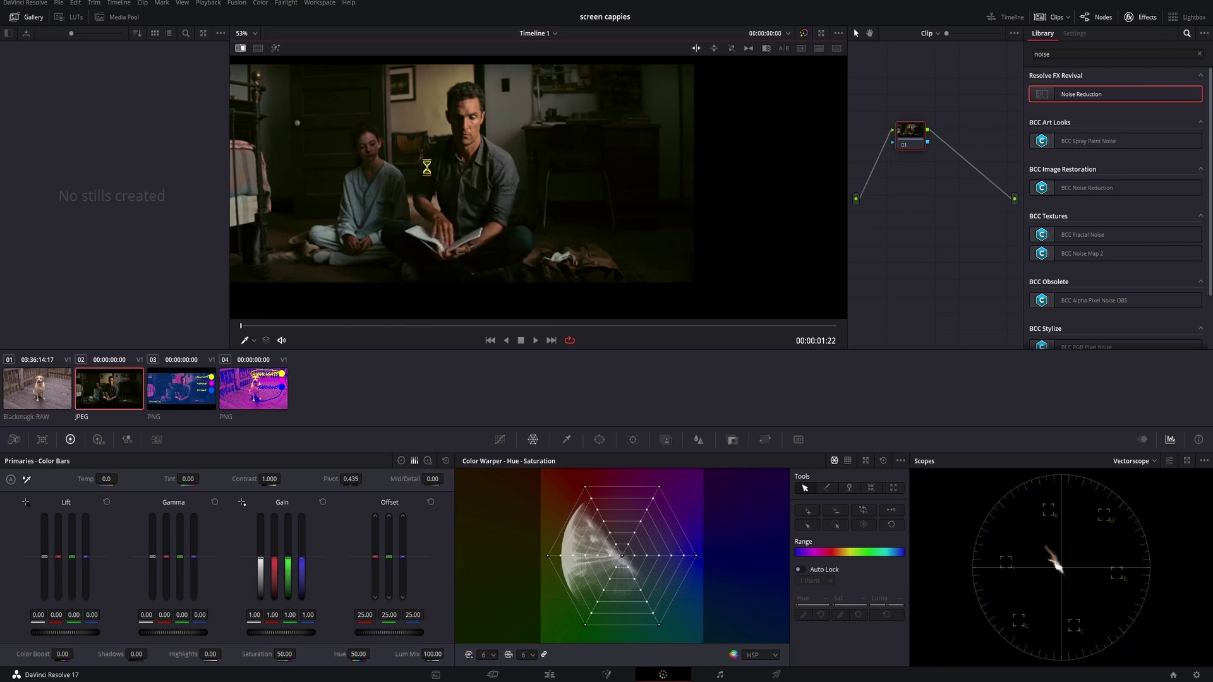
left_click(27, 20)
left_click(28, 19)
Compare the dog clip against still 1.2.1 in a split view and reposition the wipe line
left_click(62, 411)
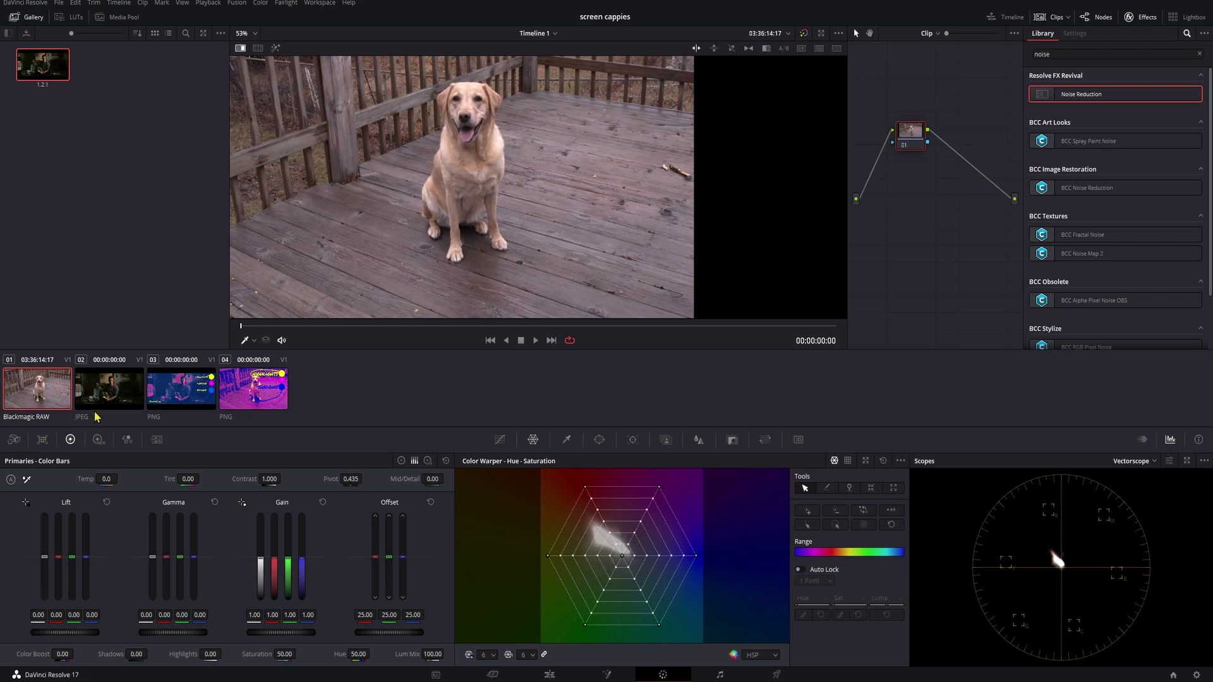
double_click(42, 64)
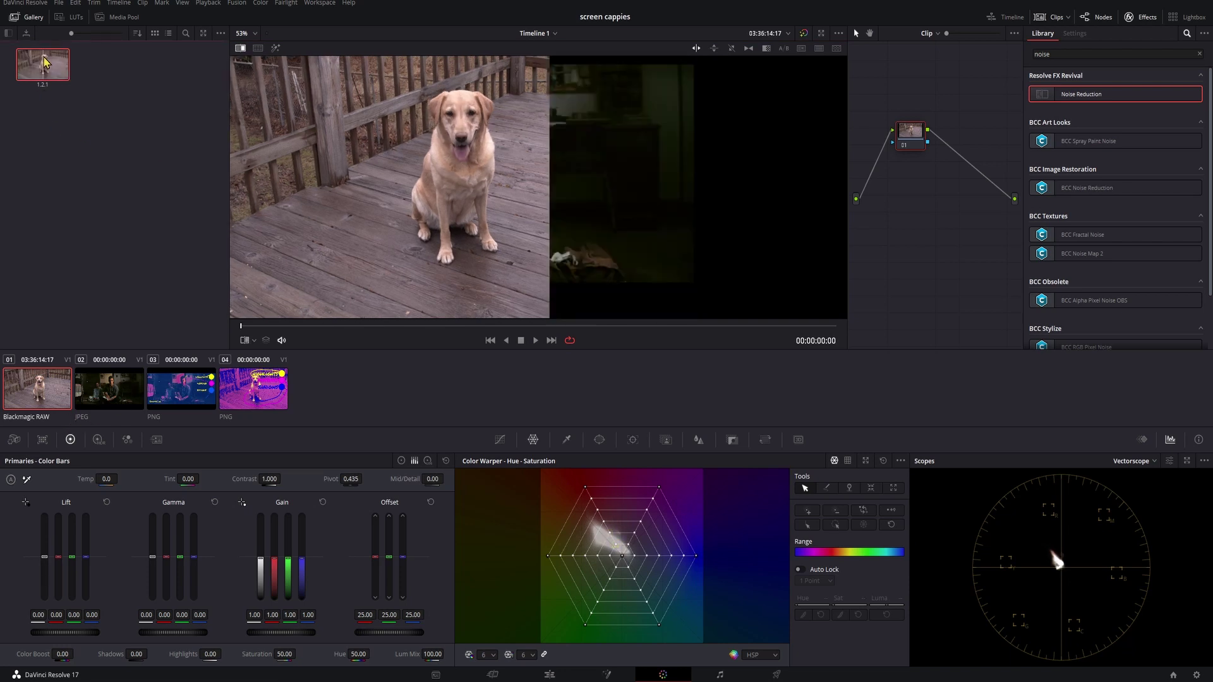
left_click_drag(546, 147, 540, 187)
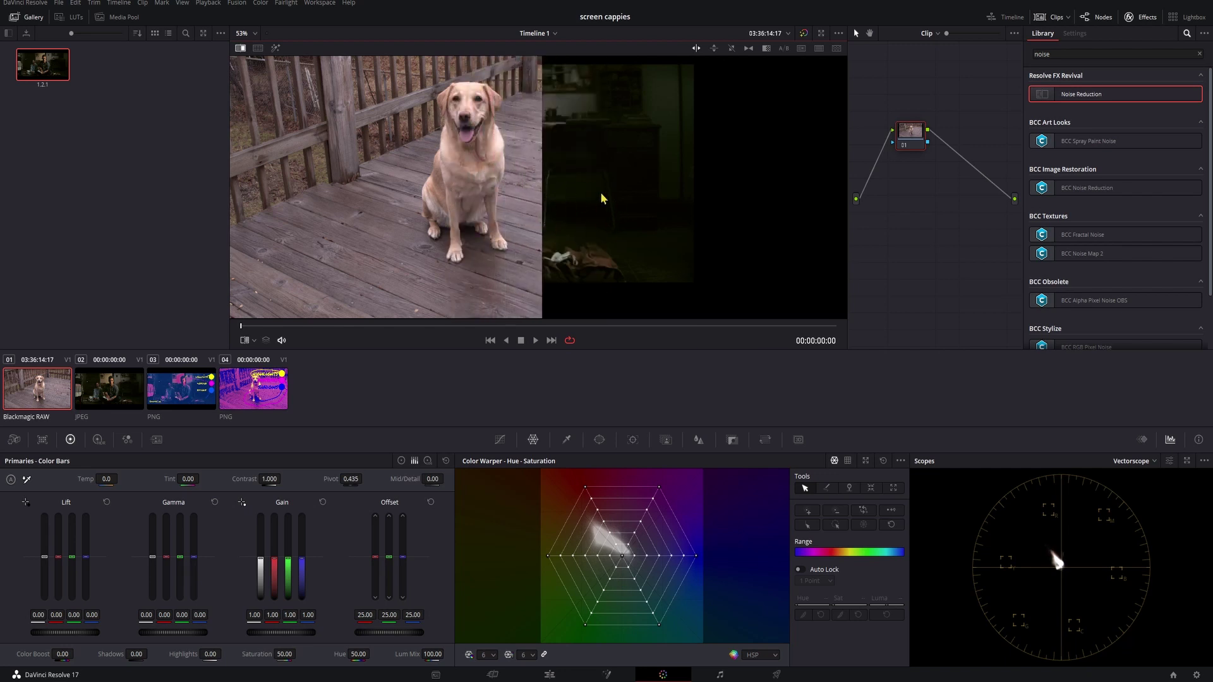
left_click_drag(543, 192, 558, 196)
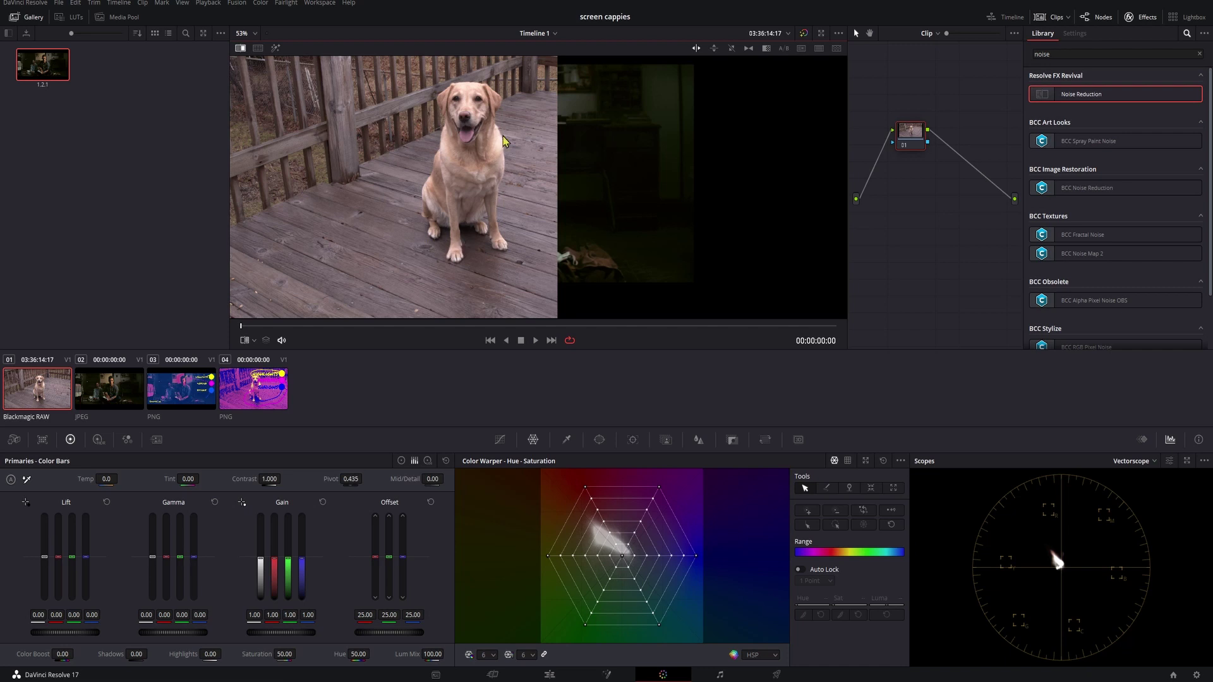
left_click_drag(361, 198, 486, 229)
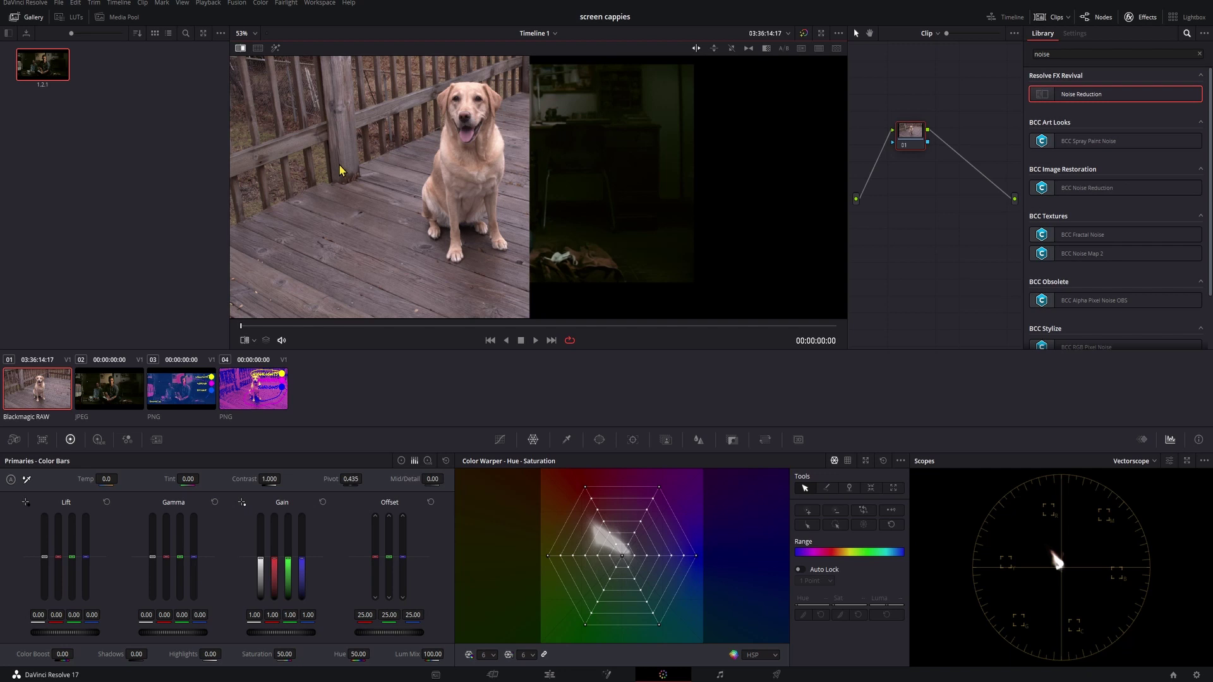
Add a circular mask over the upper-left fence with contrast 2.000, then undo both changes
left_click(600, 441)
left_click(476, 533)
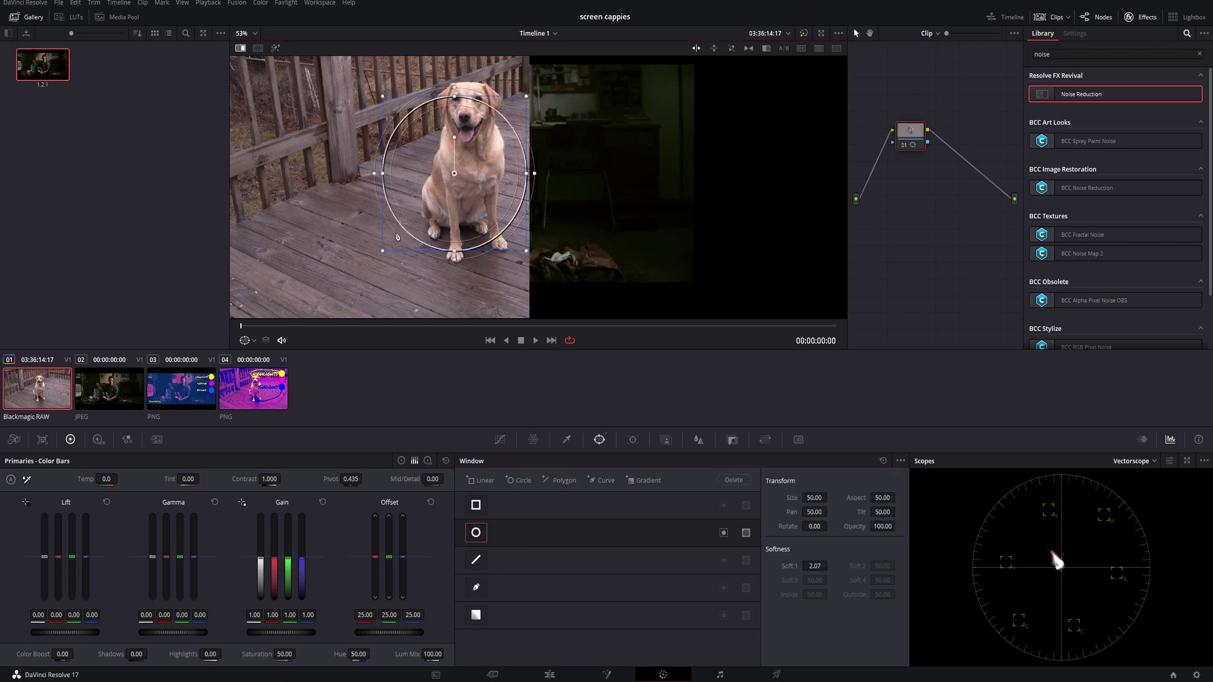
left_click_drag(456, 168, 290, 130)
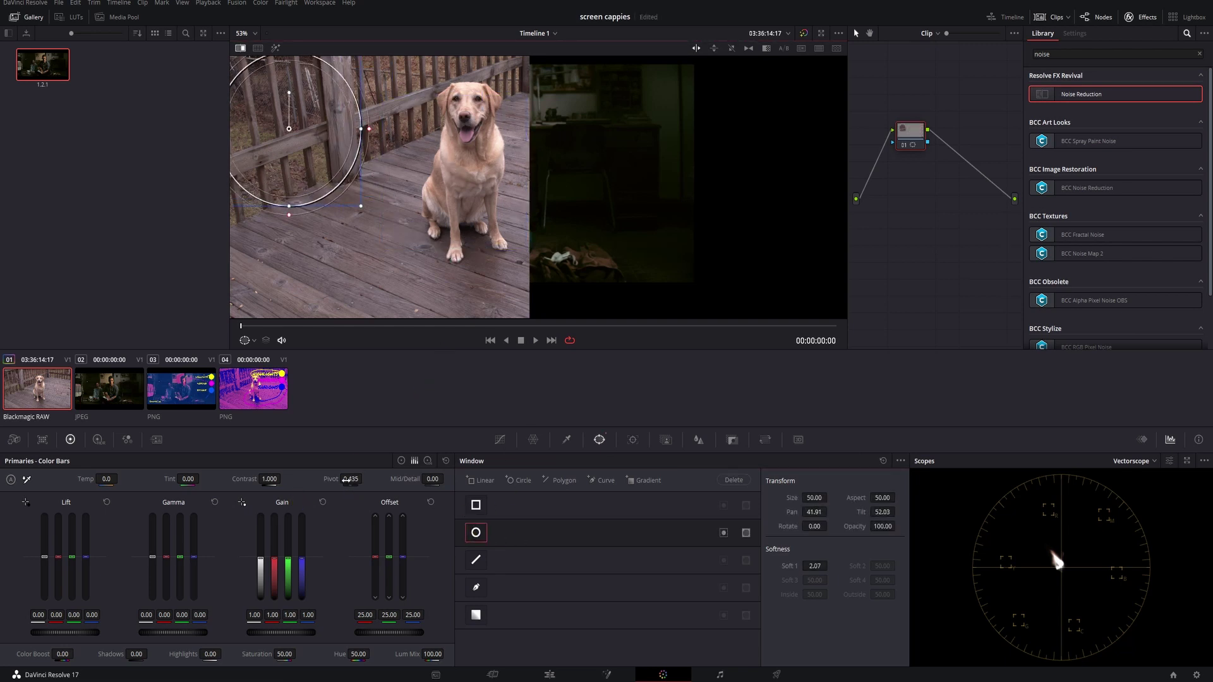
left_click_drag(269, 479, 283, 478)
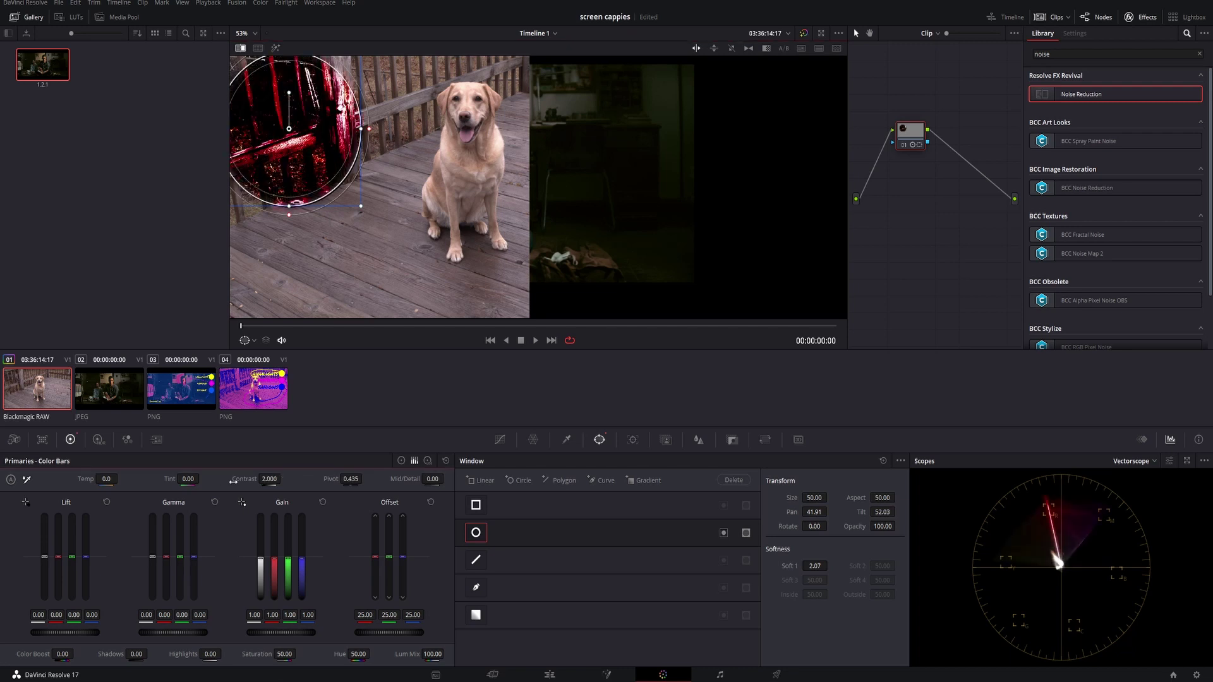
key("ctrl+z")
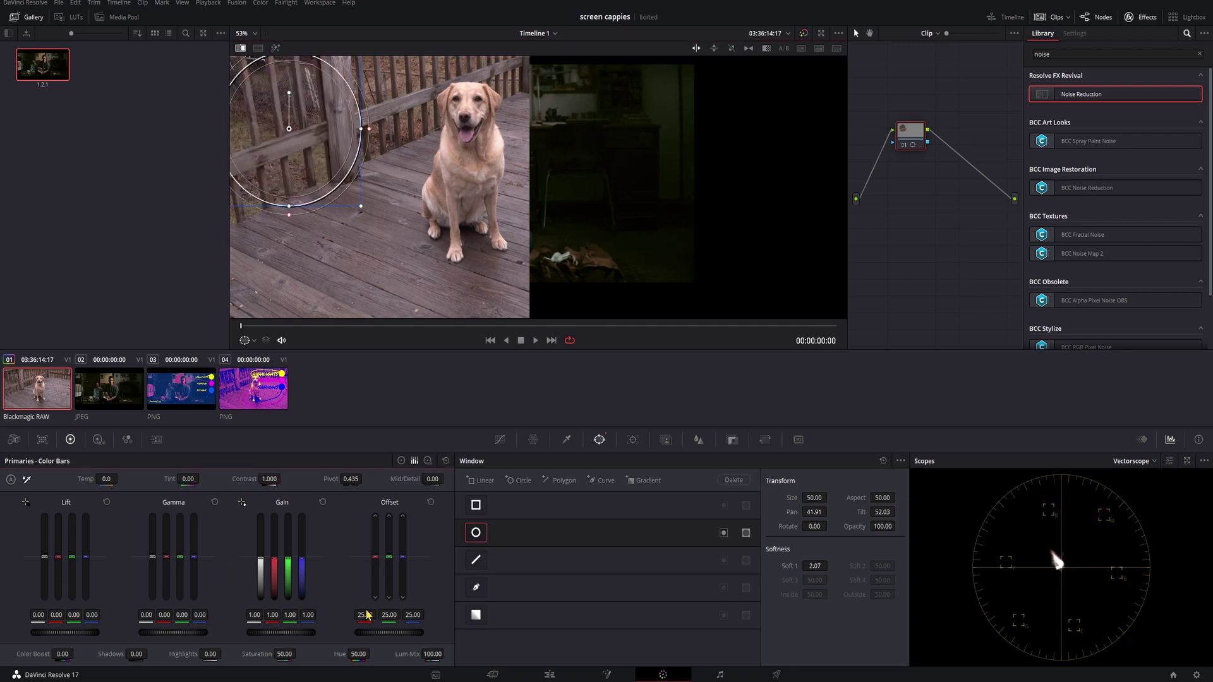
key("ctrl+z")
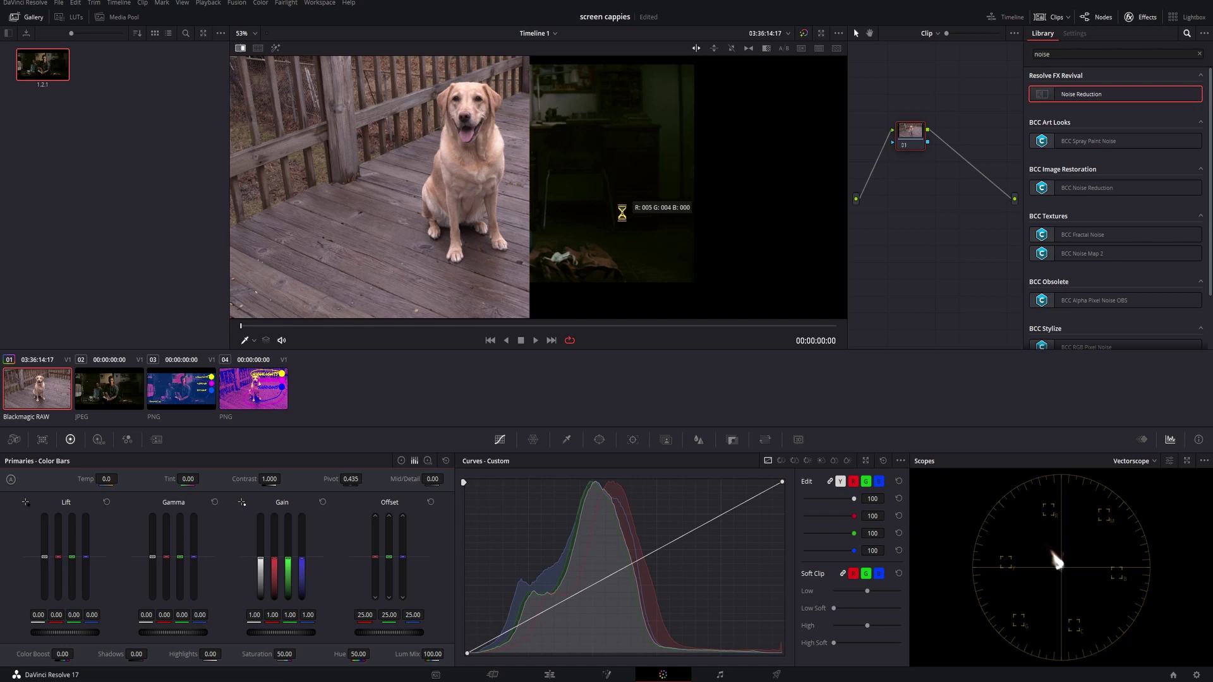
key("ctrl+s")
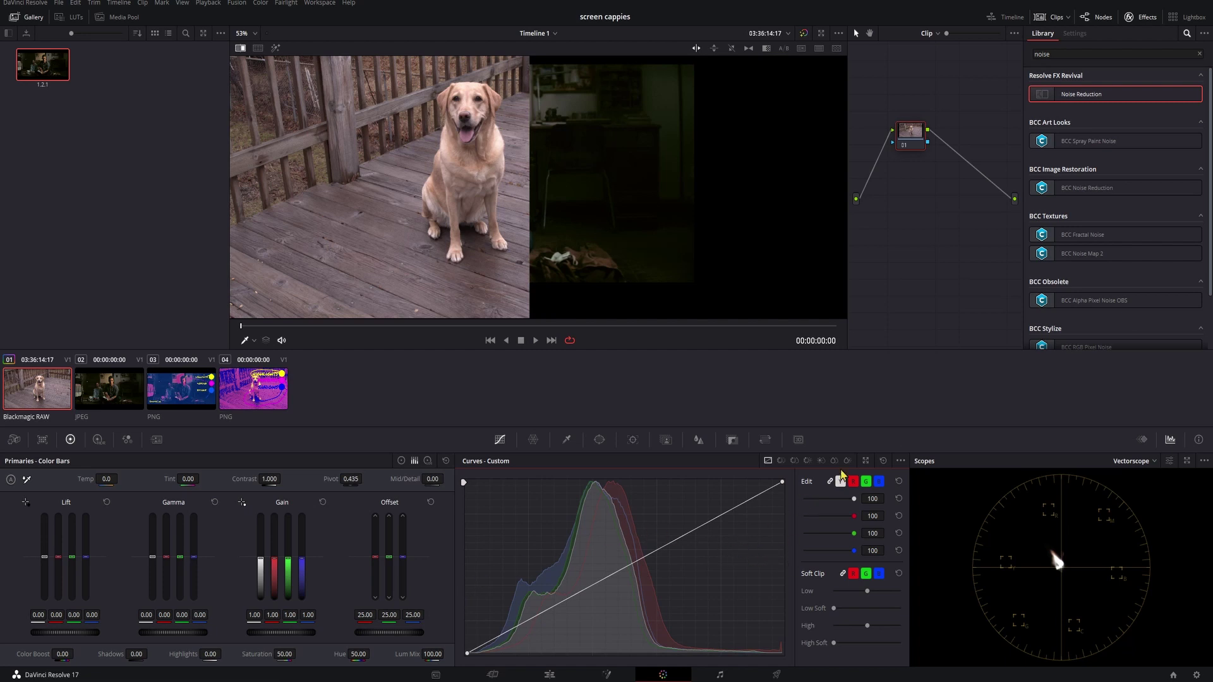
left_click(641, 562)
mouse_move(640, 566)
left_mouse_down()
mouse_move(650, 593)
mouse_move(626, 552)
mouse_move(634, 562)
left_mouse_up()
left_click(879, 483)
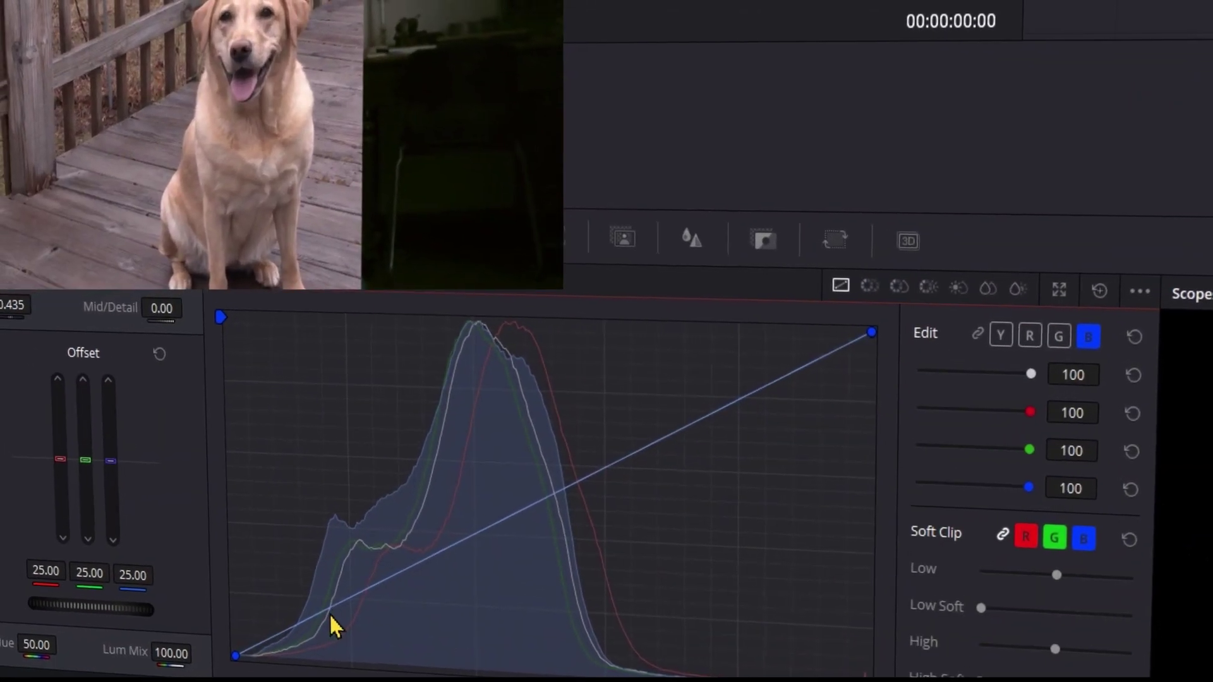
left_click(332, 614)
left_click(369, 604)
left_click_drag(352, 613, 368, 651)
right_click(369, 650)
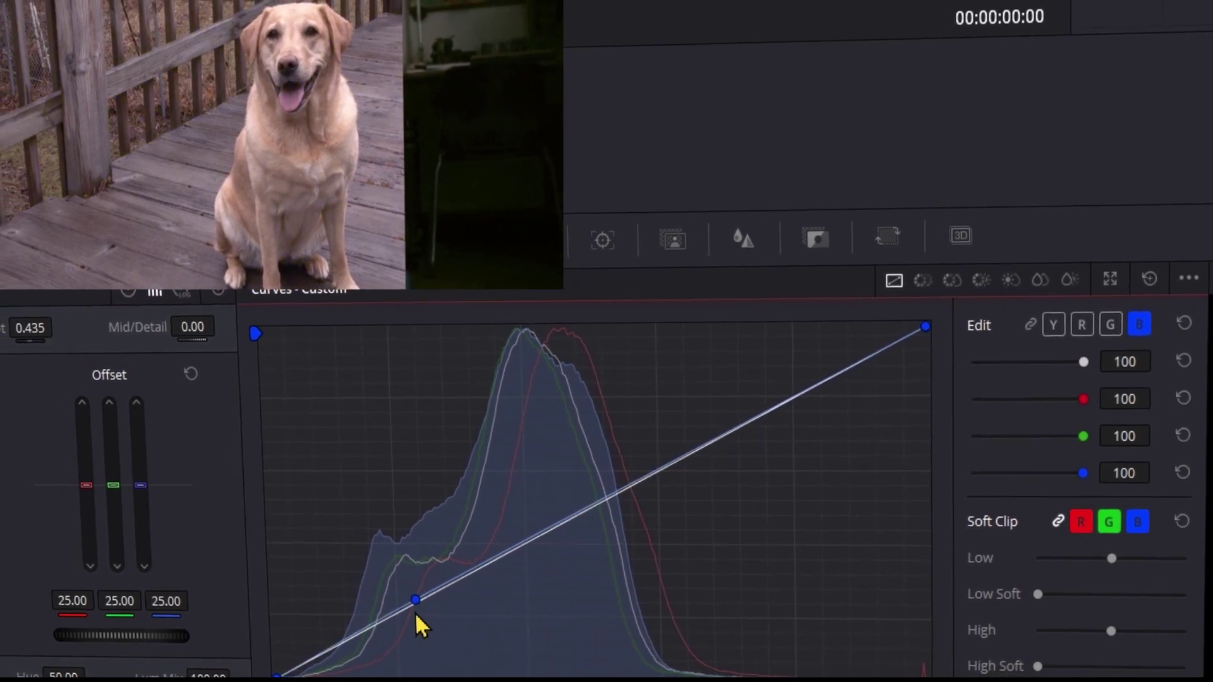
left_click_drag(415, 600, 445, 619)
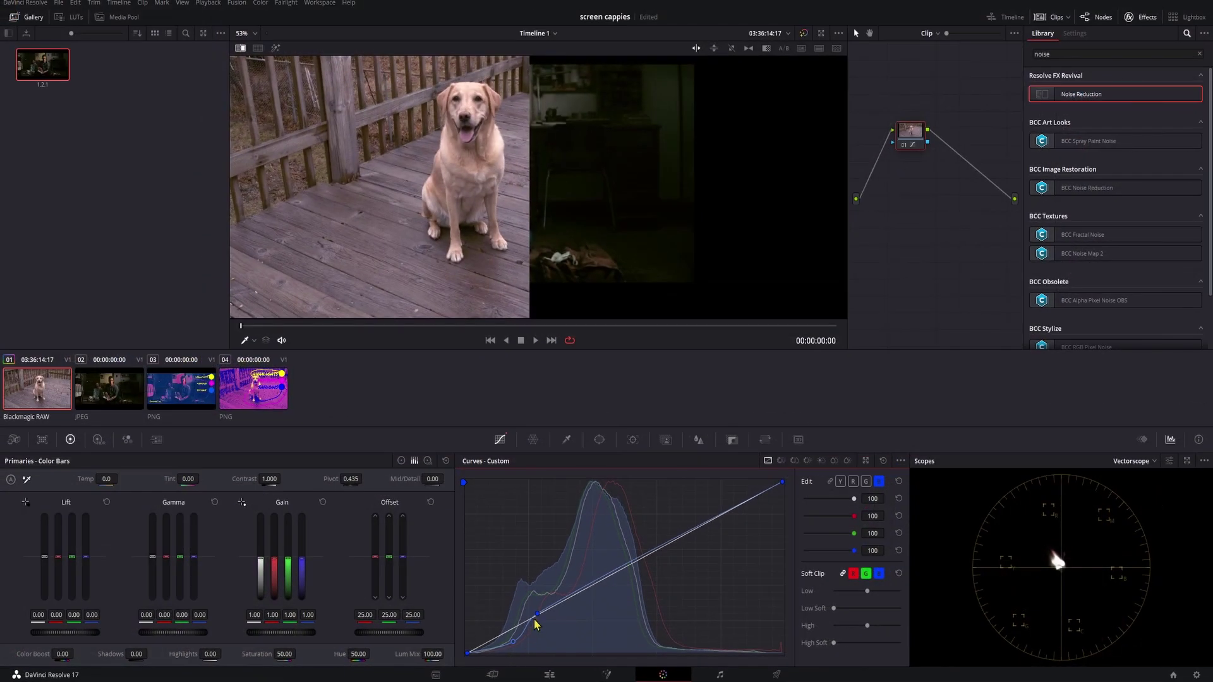
left_click_drag(538, 616, 541, 618)
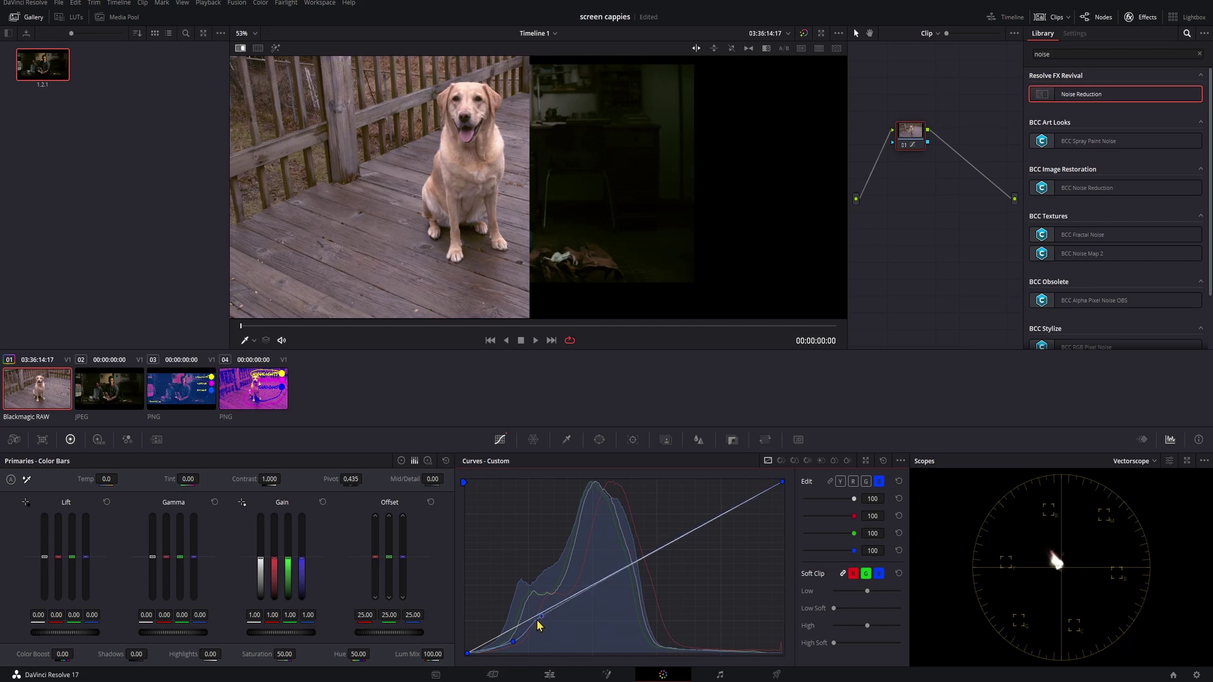
left_click(26, 480)
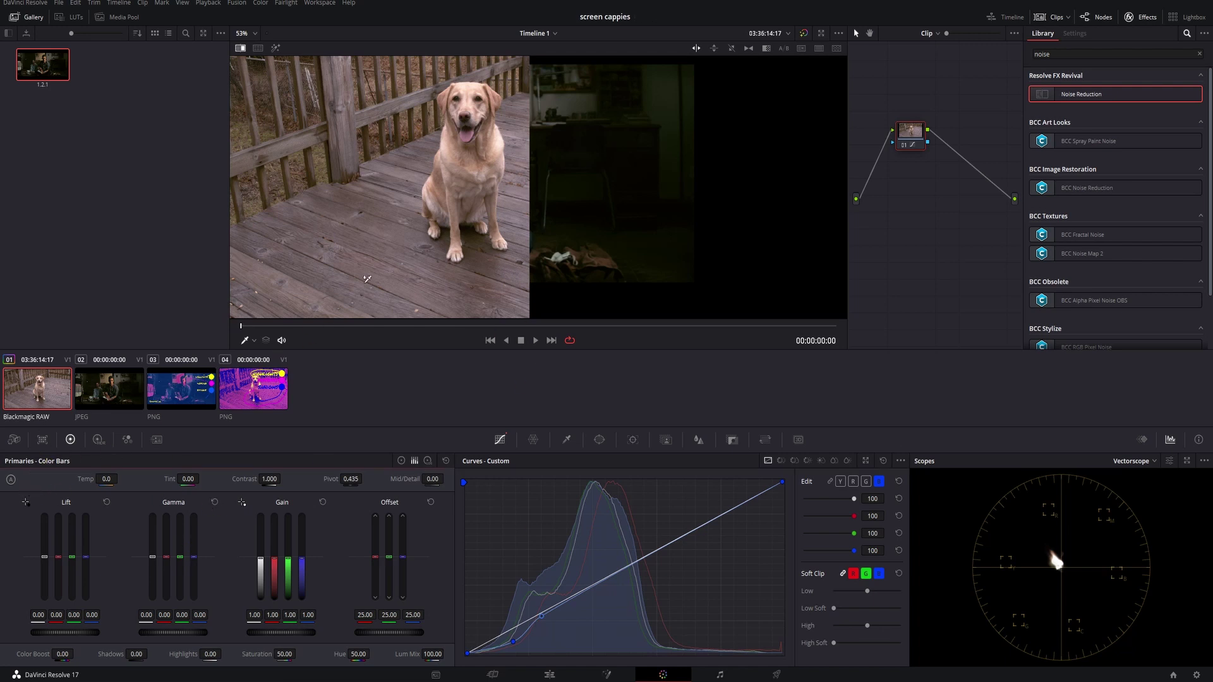
left_click(471, 222)
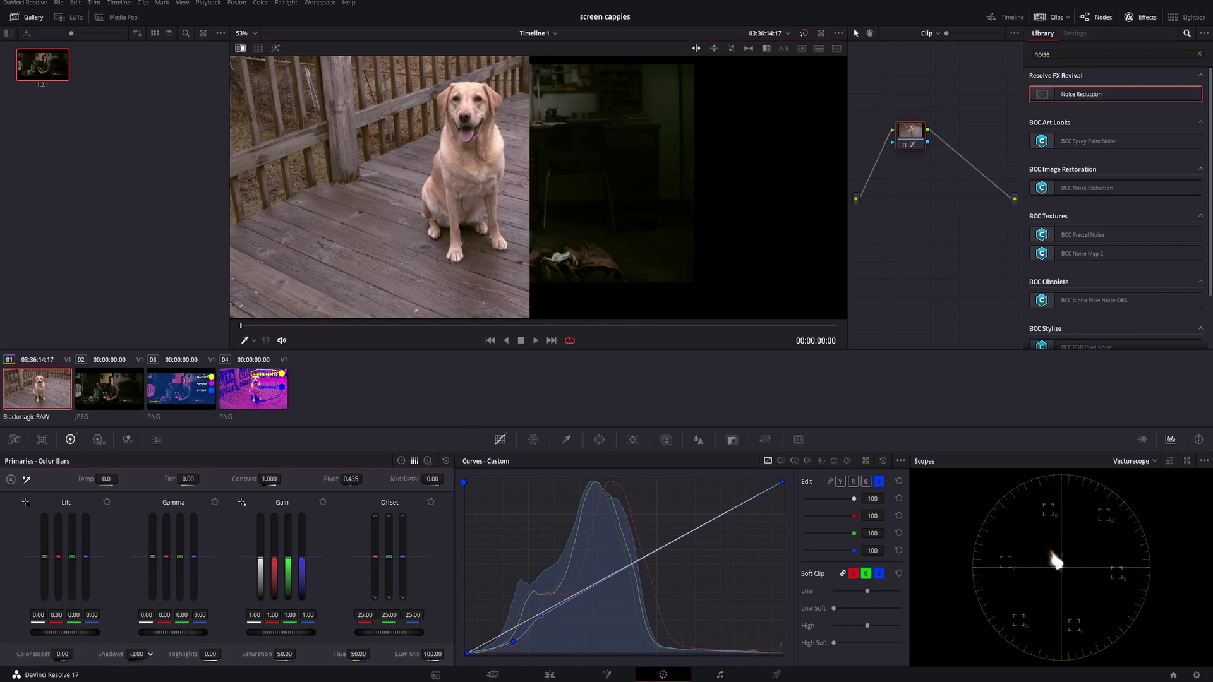
Lower the dog clip's Shadows in Primaries to -75.50
left_click_drag(118, 654, 150, 654)
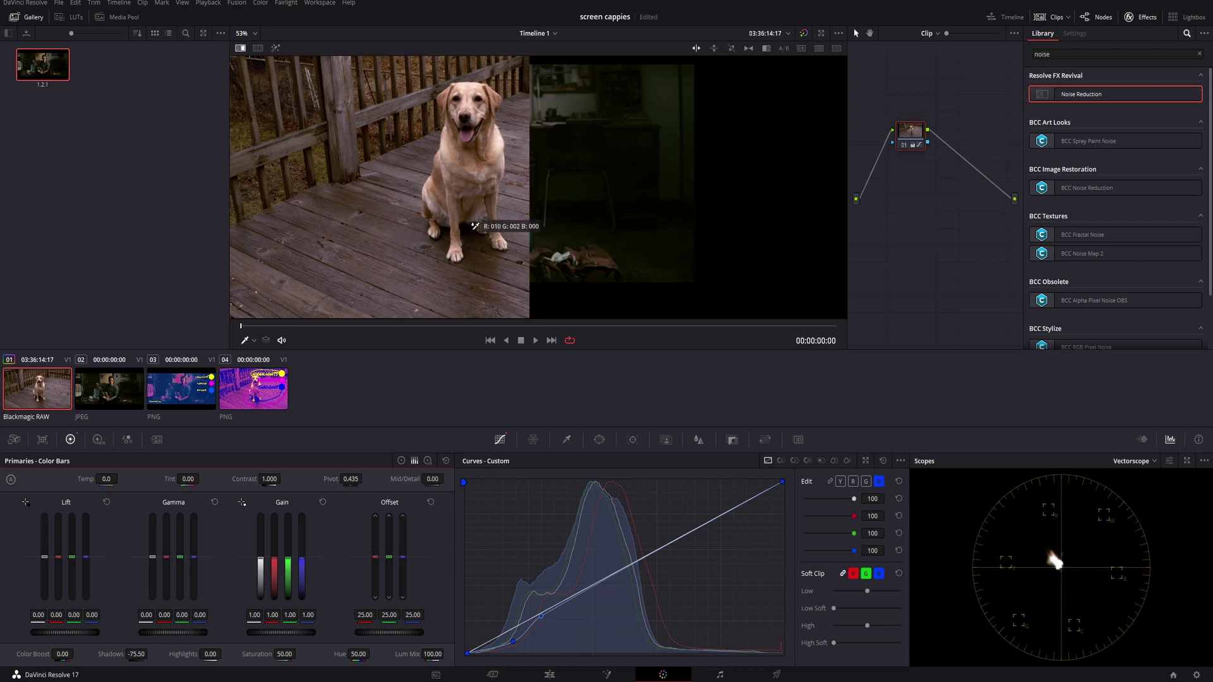
Add a point low on the green curve and raise it to lift green in the shadows
key("Escape")
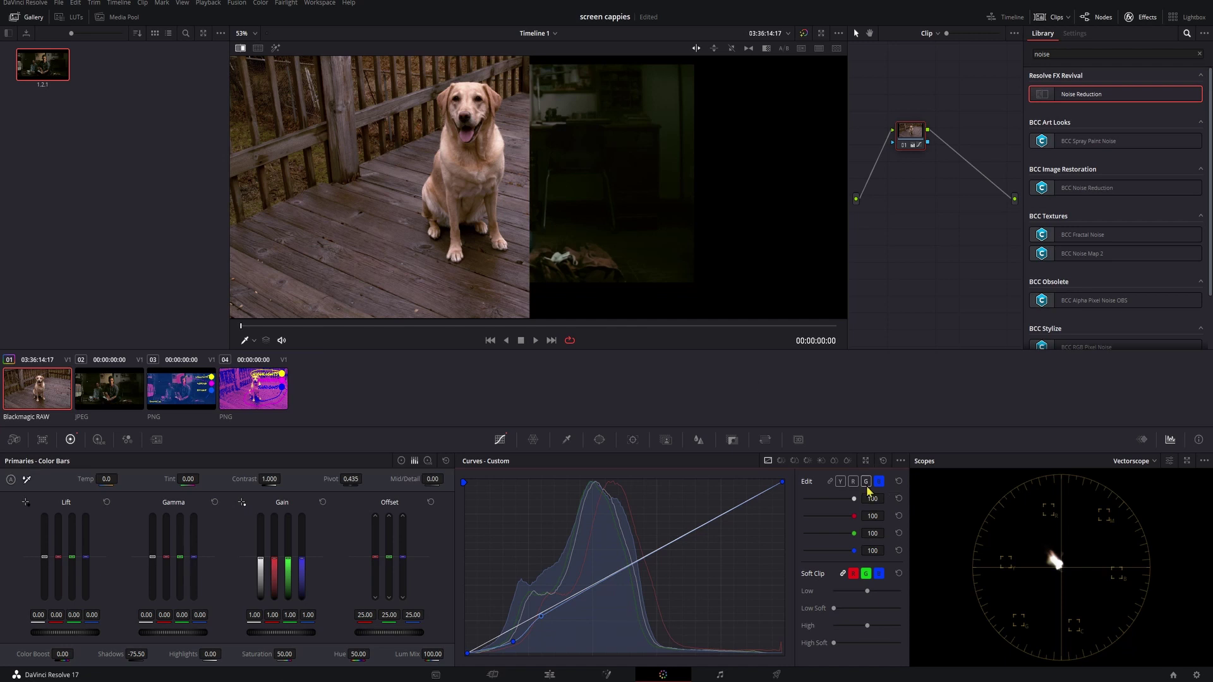
left_click(866, 483)
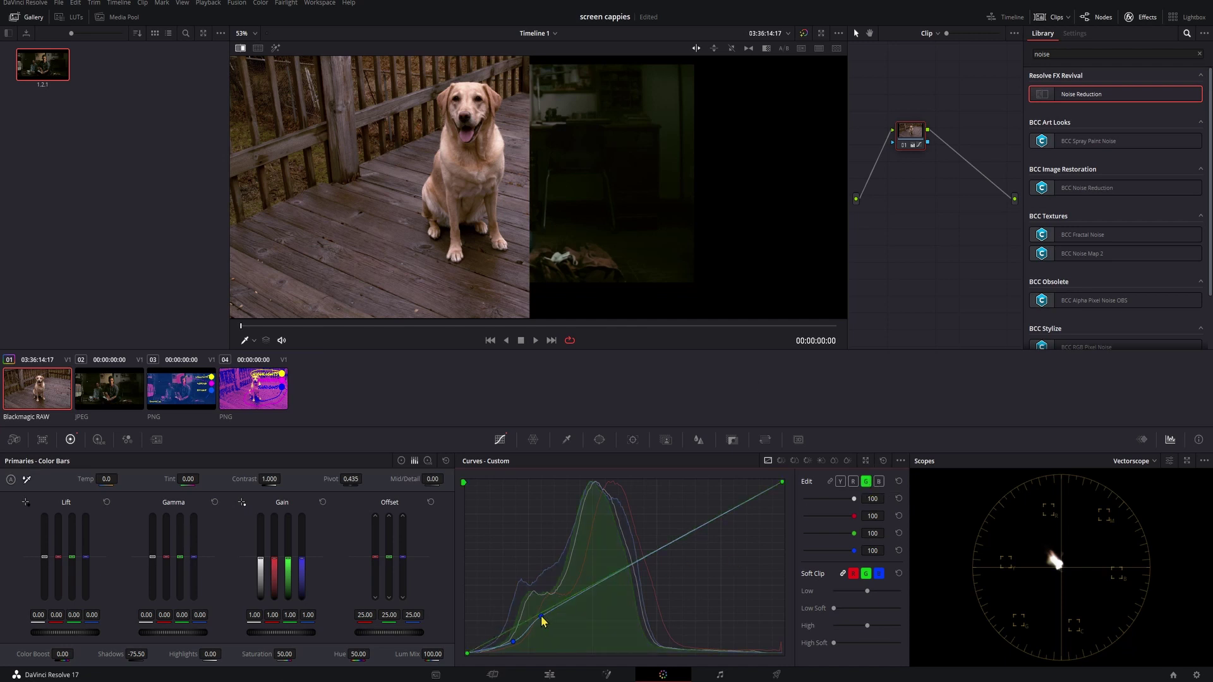
right_click(510, 640)
key("ctrl+z")
left_click(542, 618)
left_click(864, 482)
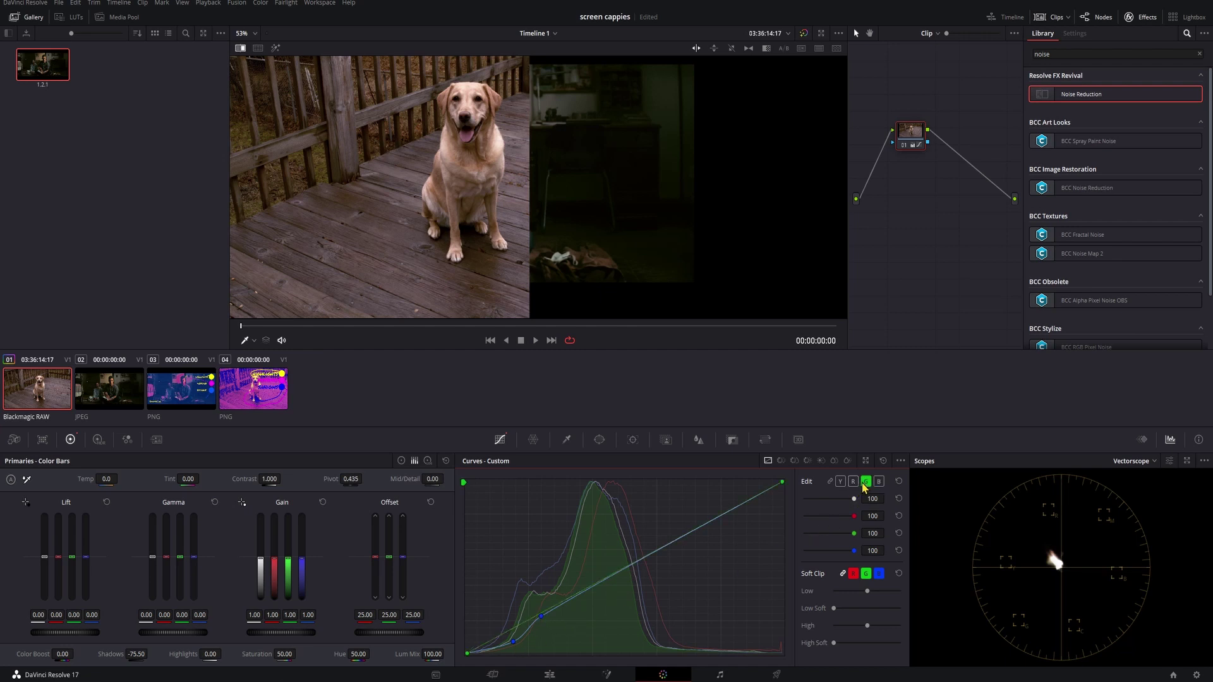
left_click(537, 615)
left_click_drag(538, 618, 541, 616)
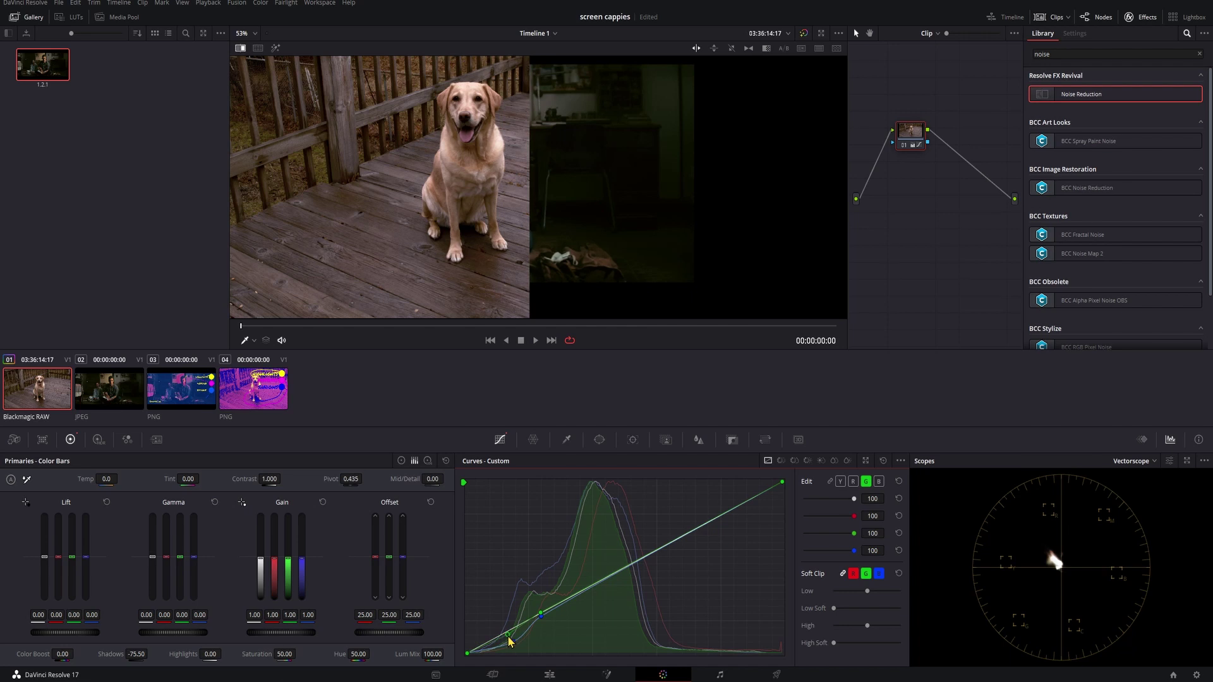
left_click_drag(509, 637, 506, 630)
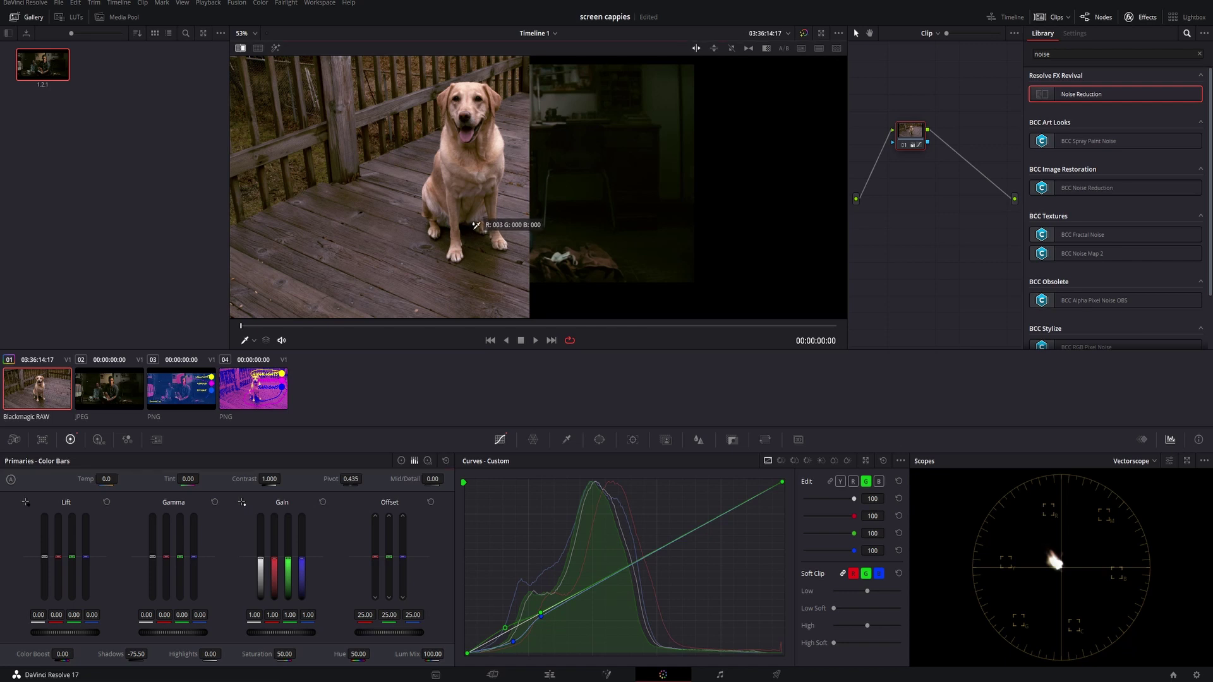
Undo a trial white-balance pick, sample a colour from the dog clip, and save the project
left_click(478, 225)
key("ctrl+z")
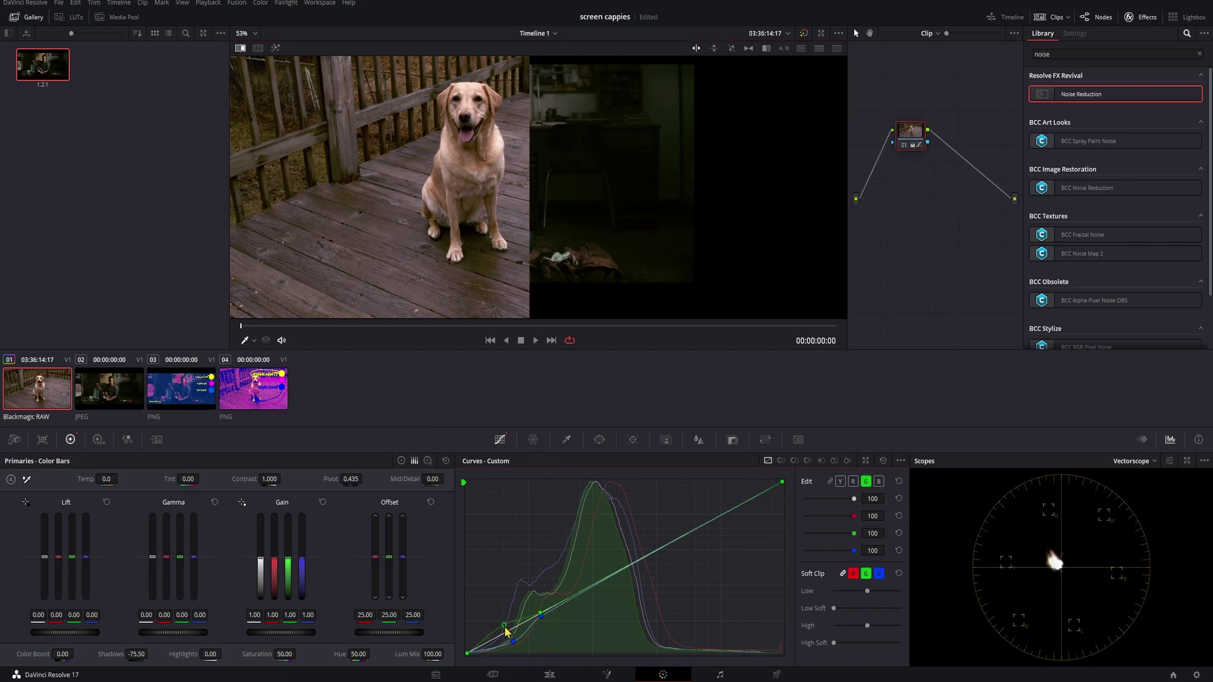
left_click(26, 479)
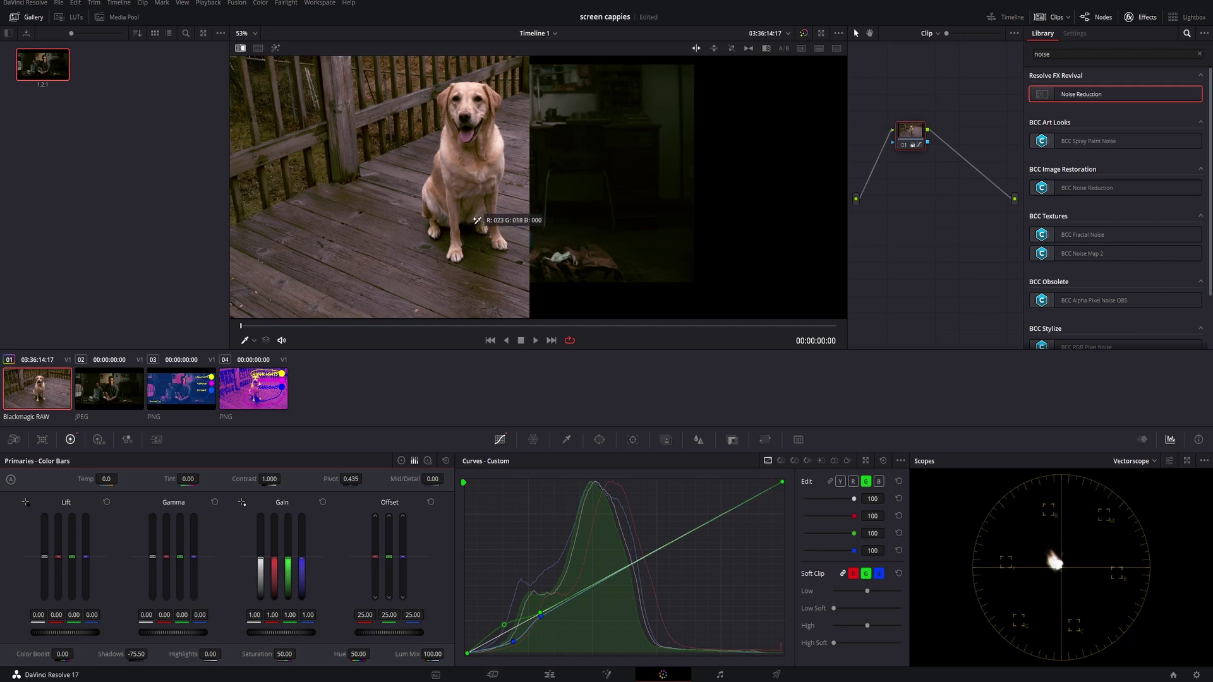
left_click(455, 258)
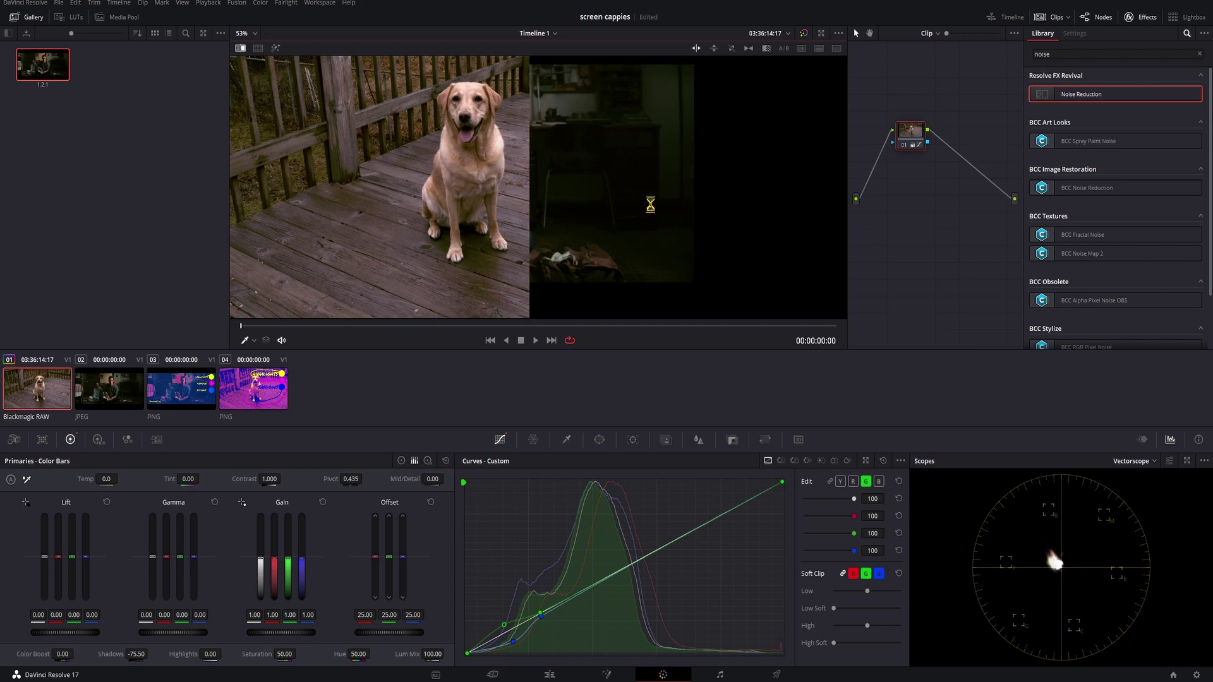
key("ctrl+s")
Set the viewer to Image Wipe and slide the split onto the dog's face
left_click(245, 340)
left_click_drag(529, 247, 471, 246)
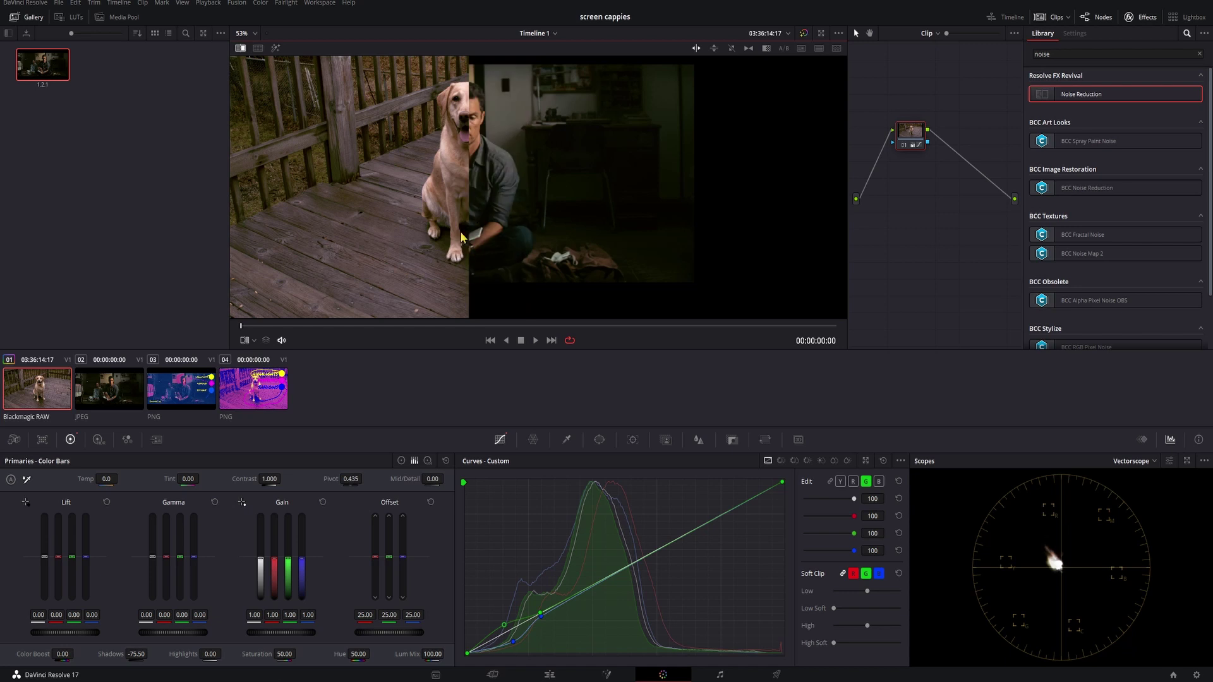
left_click_drag(475, 214, 543, 209)
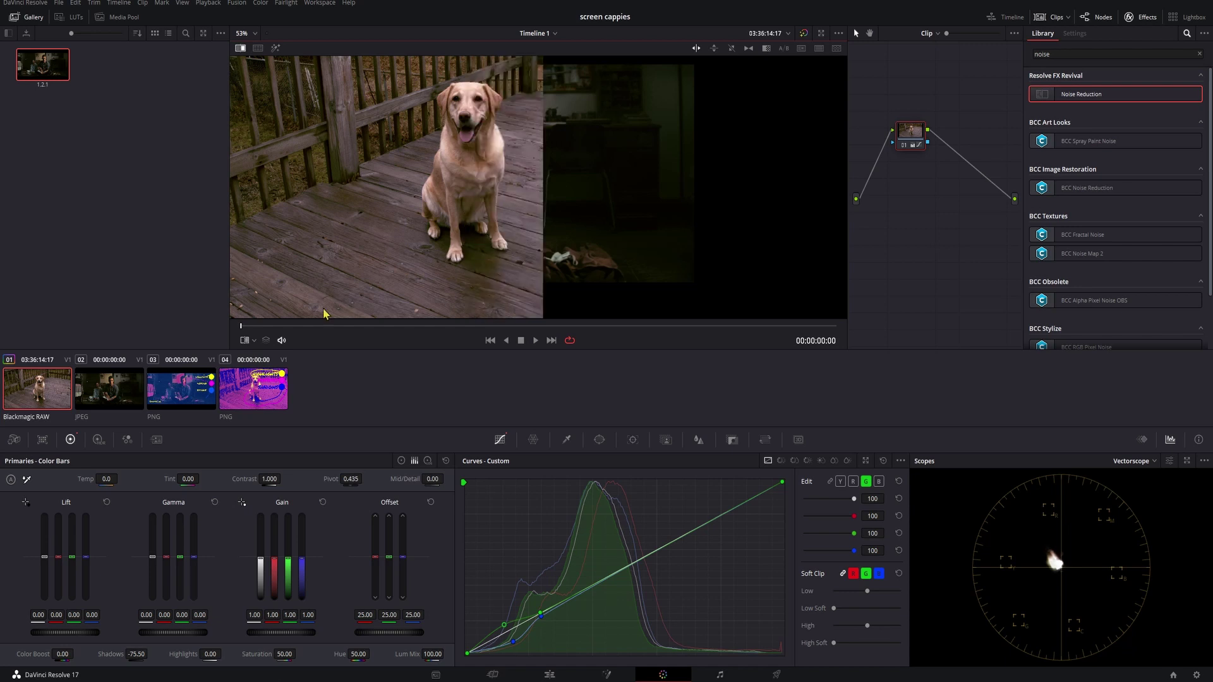
left_click(247, 342)
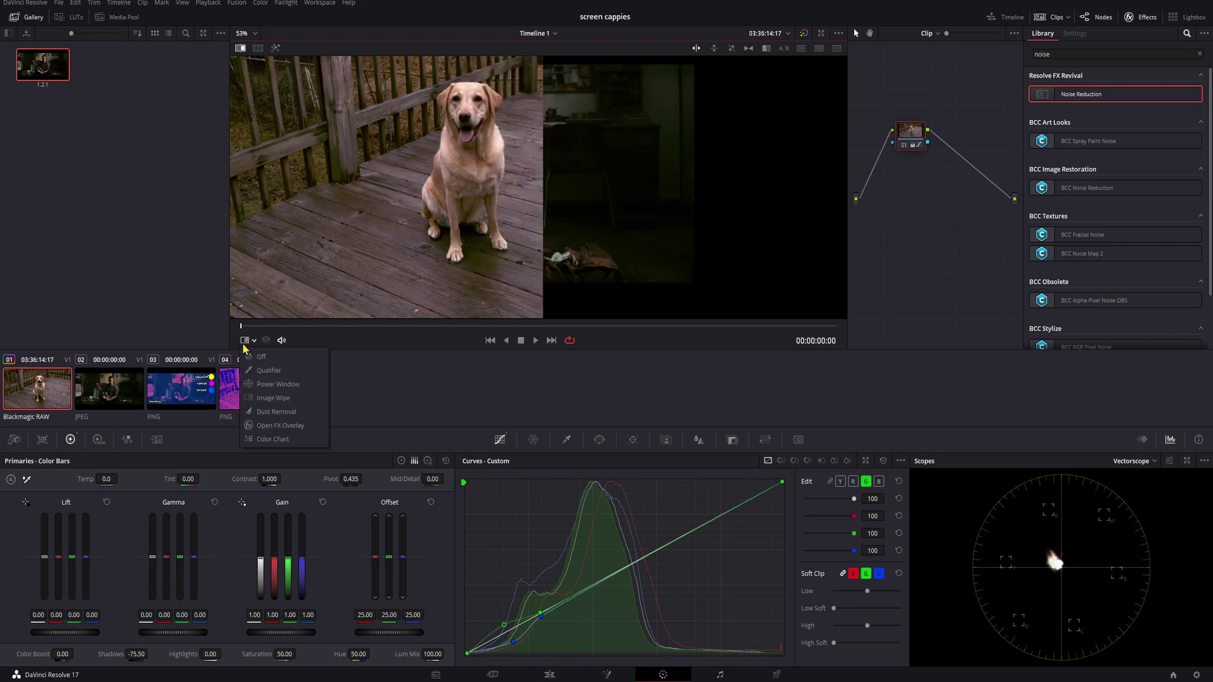
left_click(264, 403)
left_click_drag(544, 214, 465, 213)
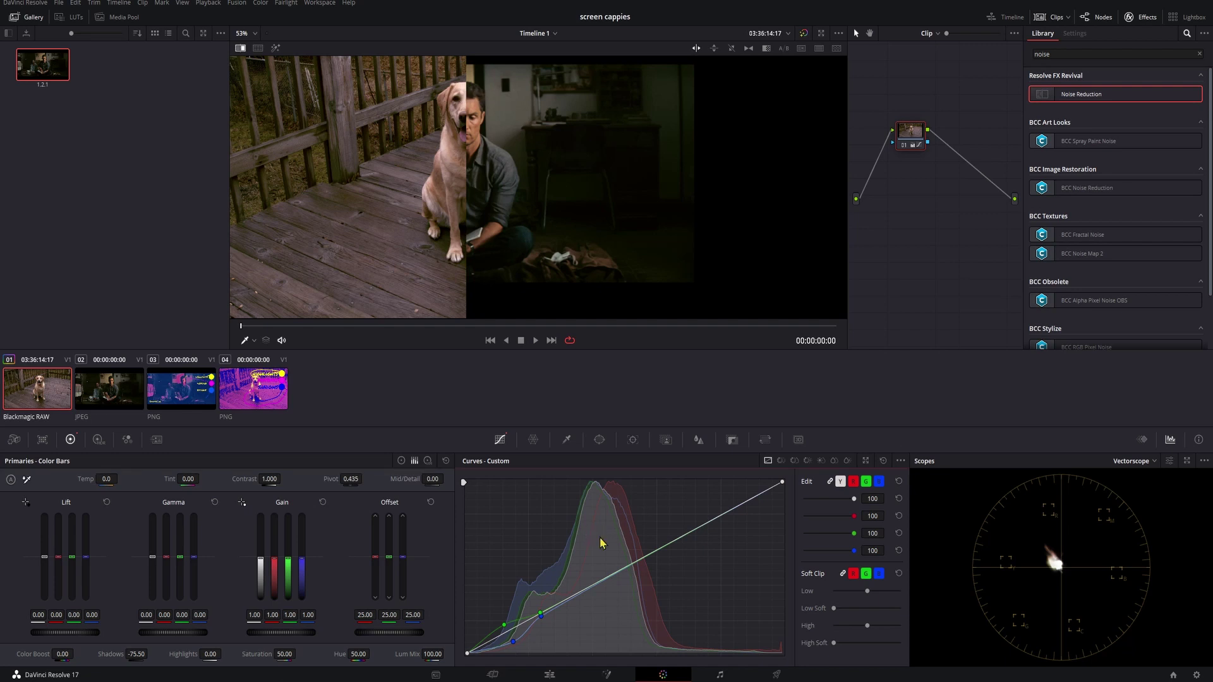
Add two points on the red curve, push the upper one up, then ease it back down
left_click(853, 482)
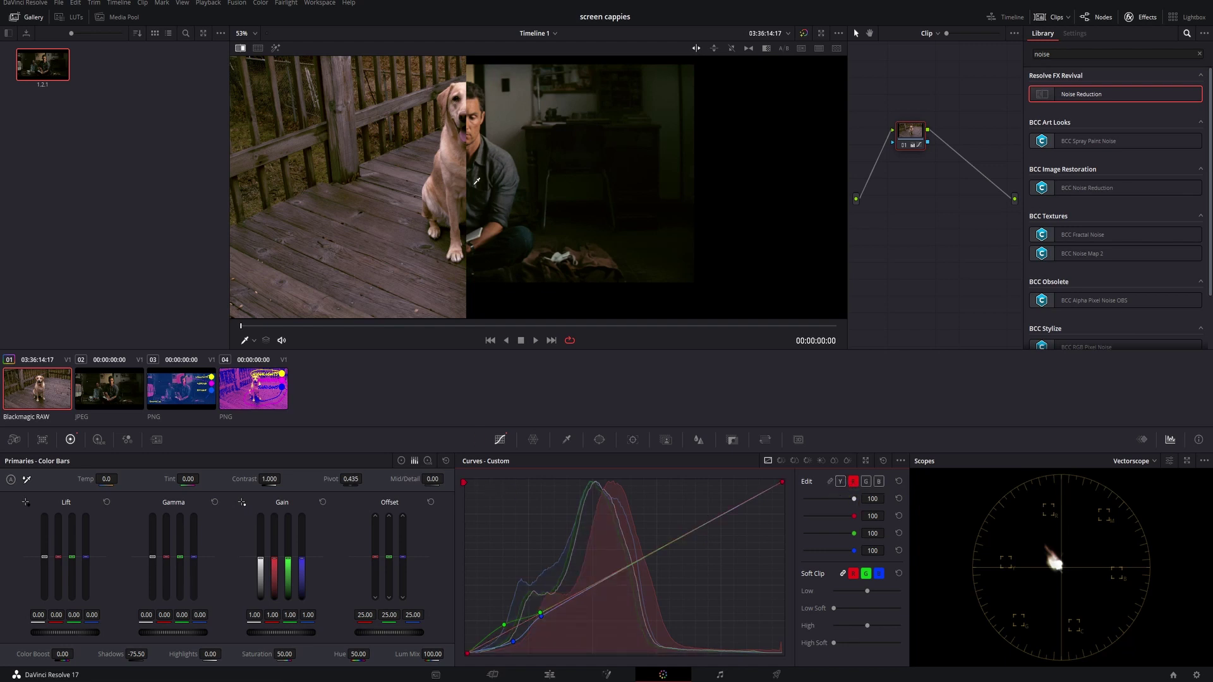
left_click(571, 597)
left_click(643, 557)
left_click_drag(610, 577, 574, 505)
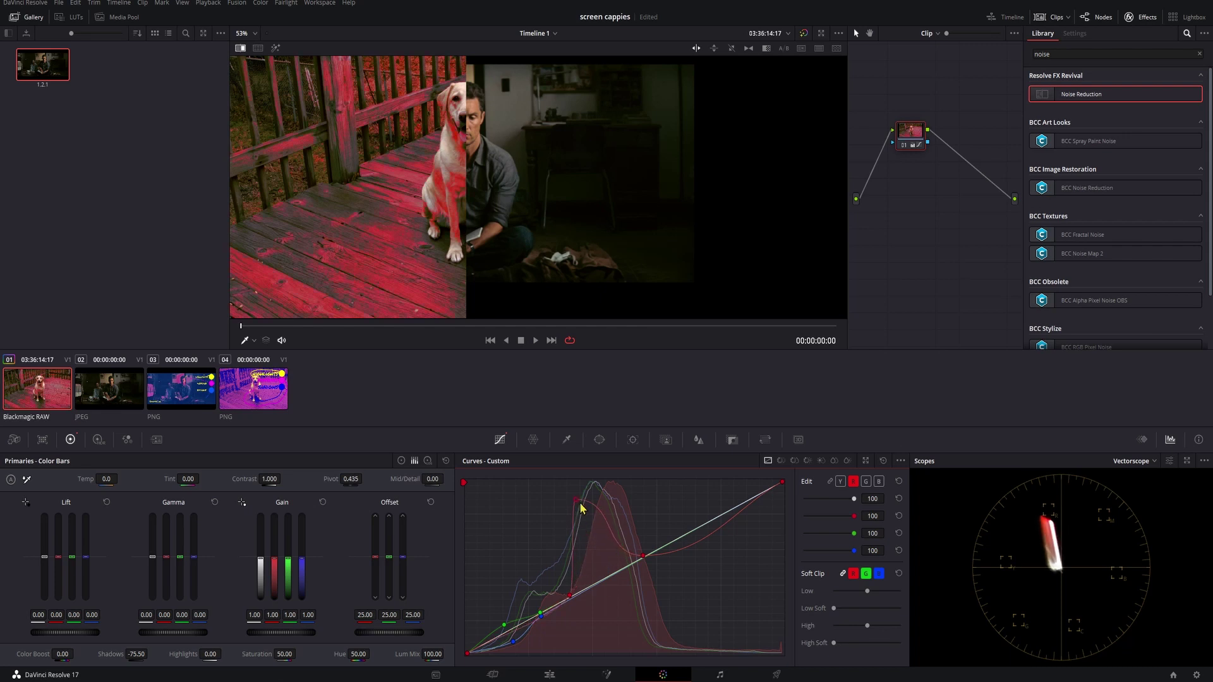
mouse_move(578, 505)
left_mouse_down()
mouse_move(612, 559)
mouse_move(605, 577)
mouse_move(640, 556)
mouse_move(632, 543)
mouse_move(634, 558)
mouse_move(566, 596)
left_mouse_up()
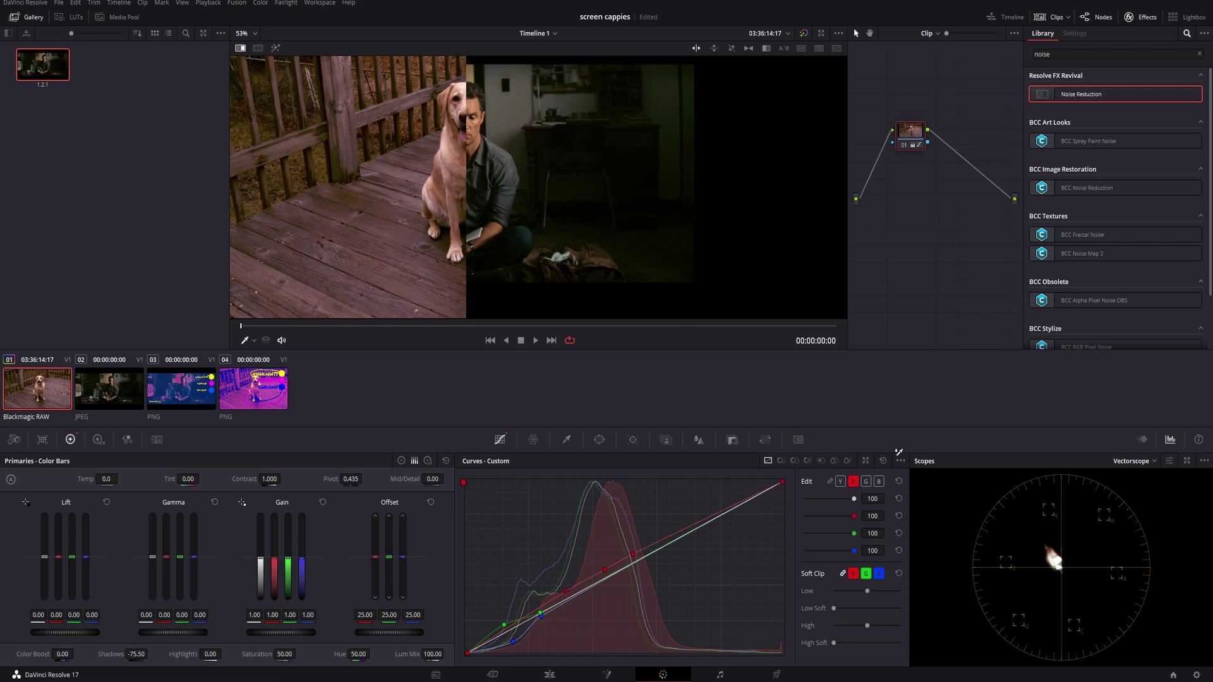
Drag a midtone point on the blue curve slightly below the line
left_click(879, 481)
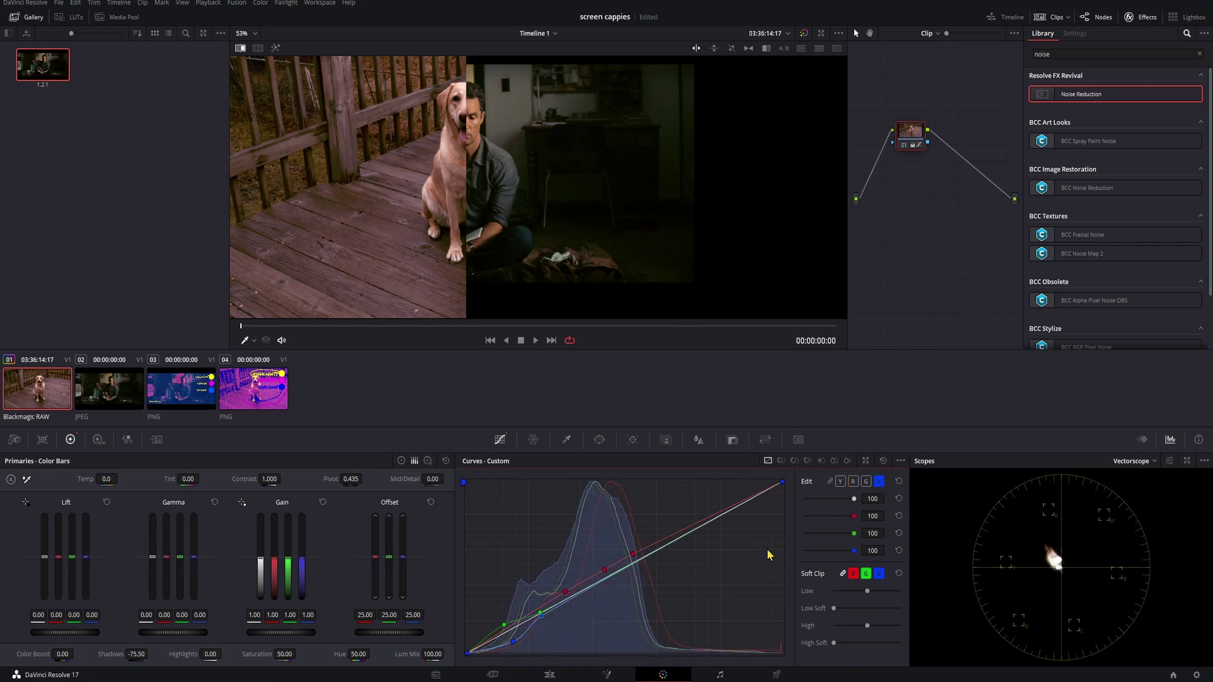
left_click_drag(639, 560, 640, 569)
left_click_drag(608, 590, 609, 594)
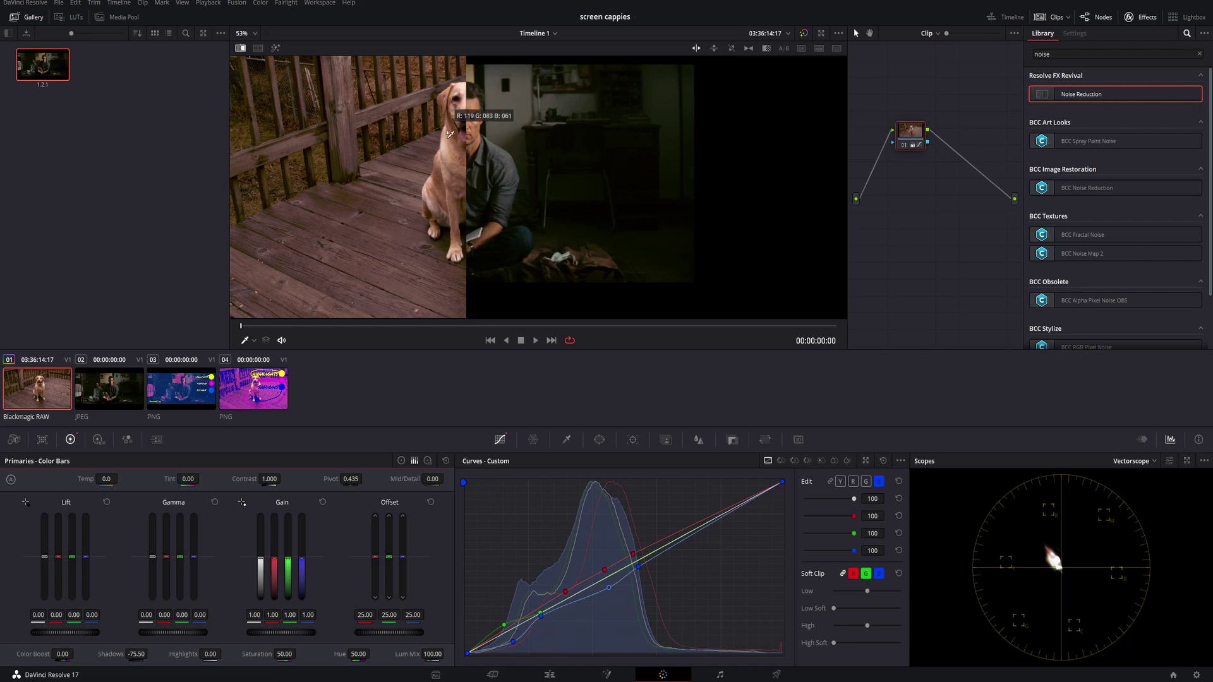
Add two green-curve points, nudge the lower one up, then shift the comparison split toward the man
left_click(866, 482)
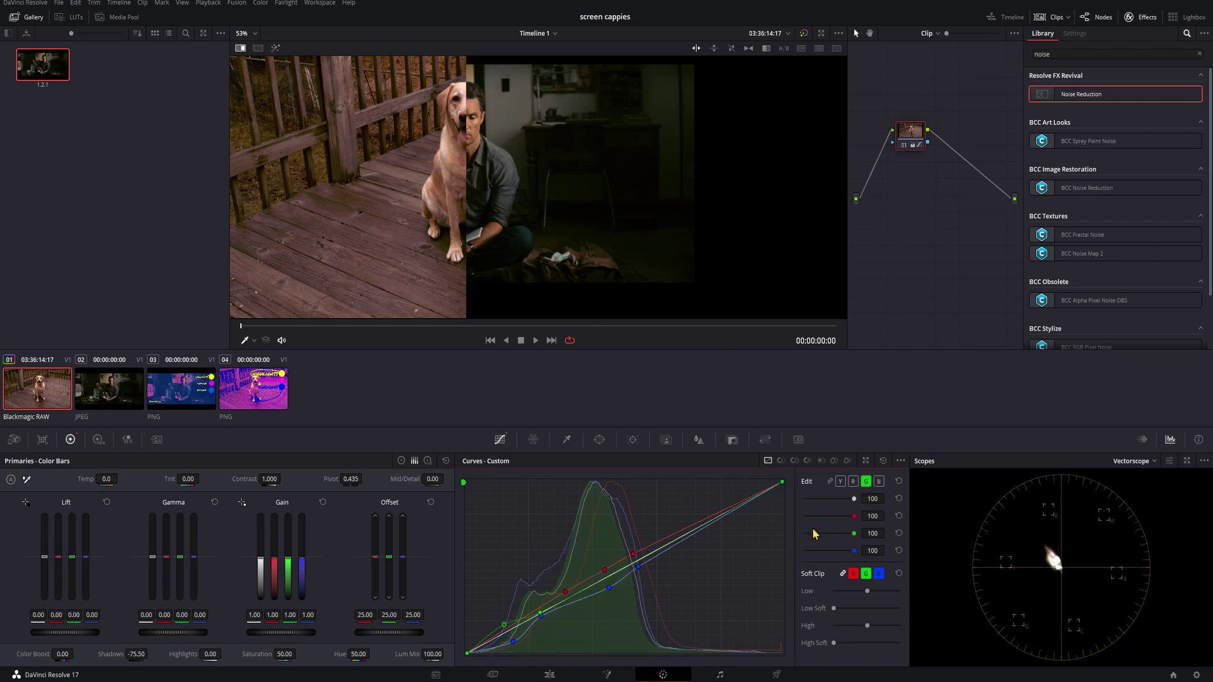
left_click(630, 567)
left_click(593, 580)
mouse_move(594, 582)
left_mouse_down()
mouse_move(571, 596)
mouse_move(606, 579)
left_mouse_up()
left_click(27, 479)
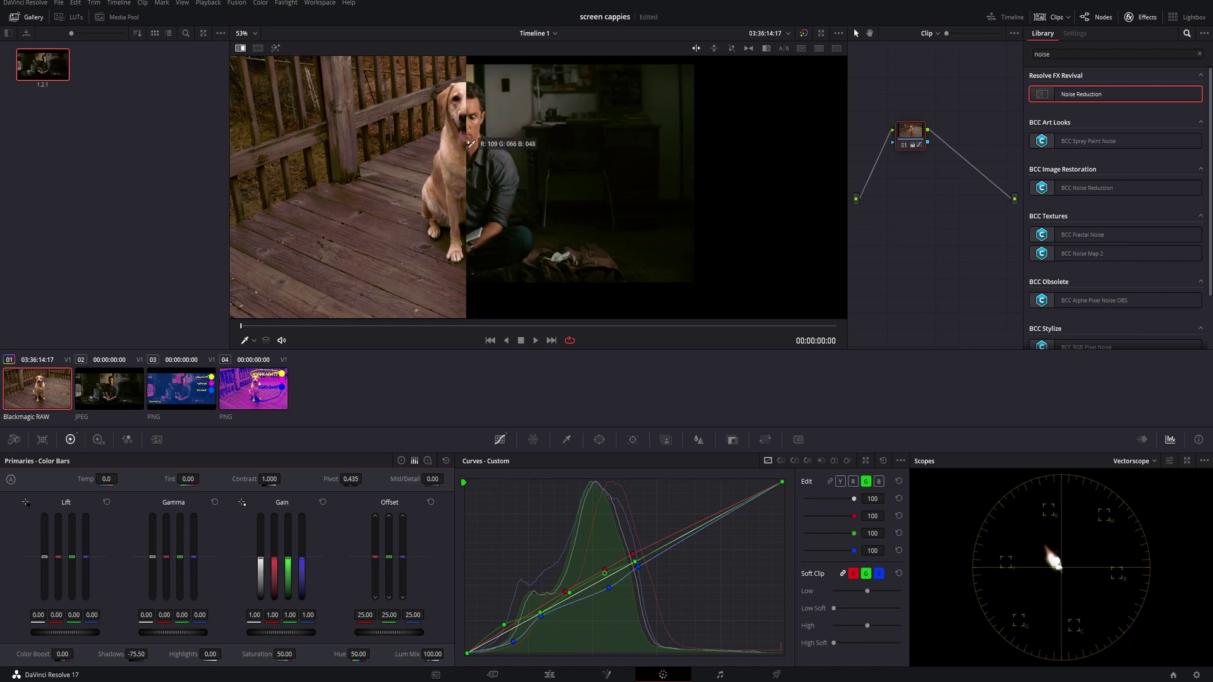
left_click_drag(474, 157, 530, 215)
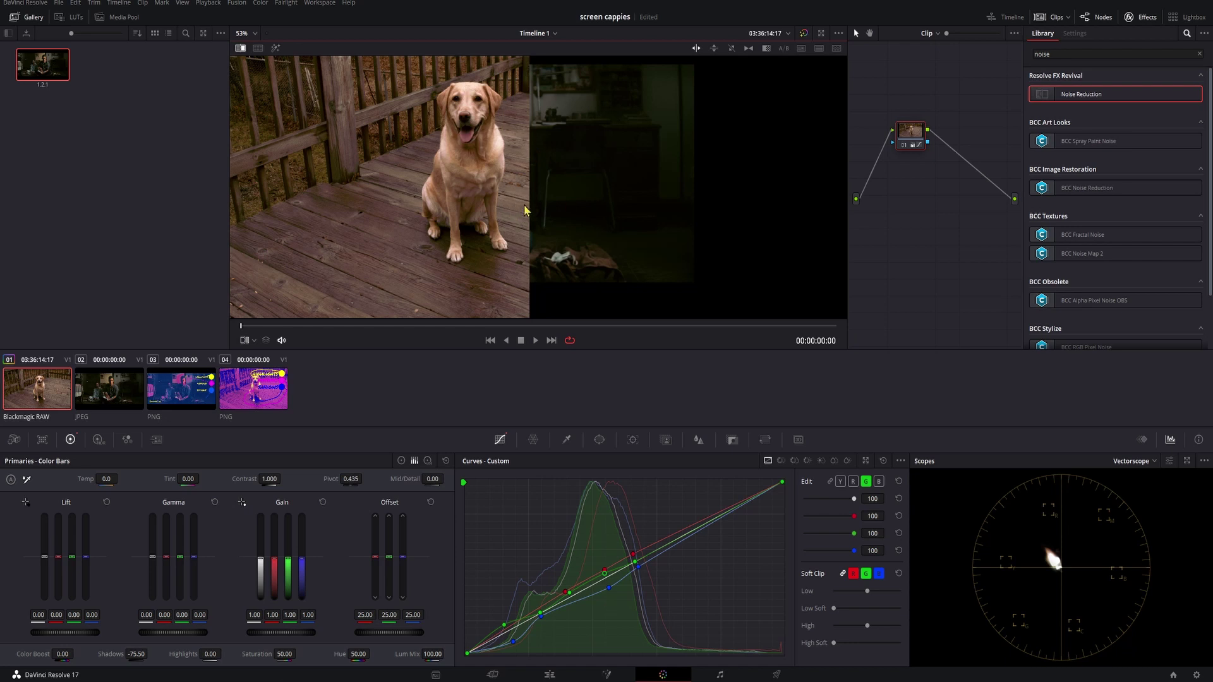
left_click_drag(529, 198, 474, 196)
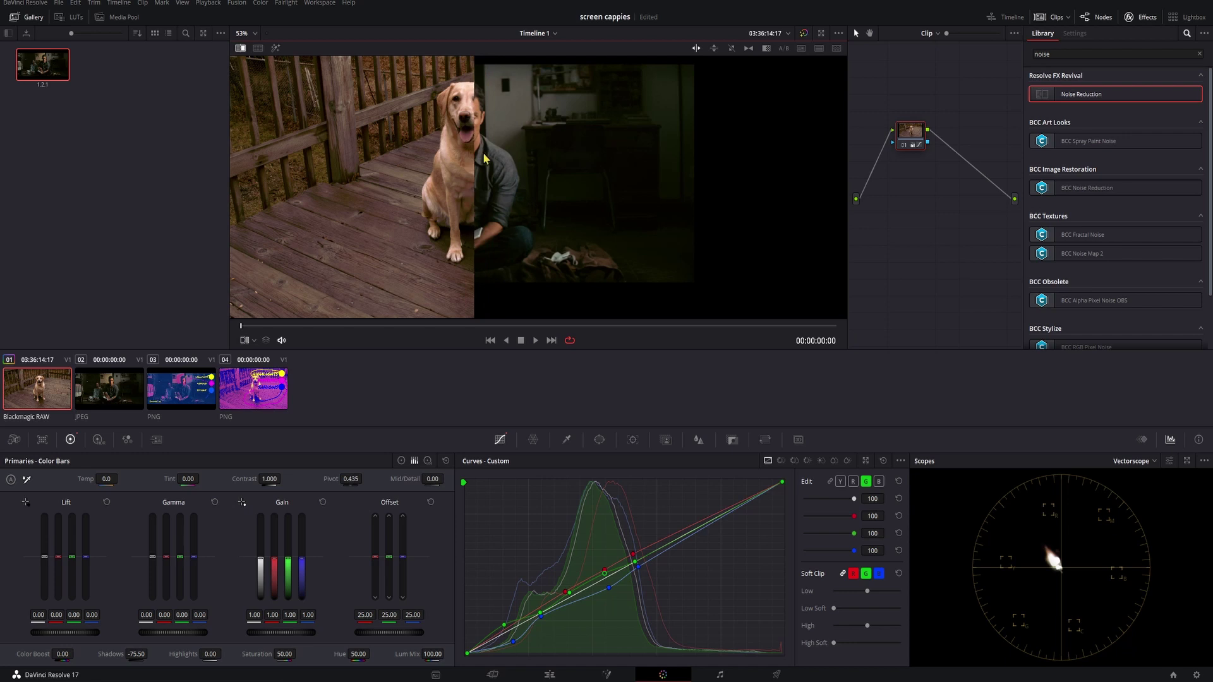
scroll(475, 163, "up", 6)
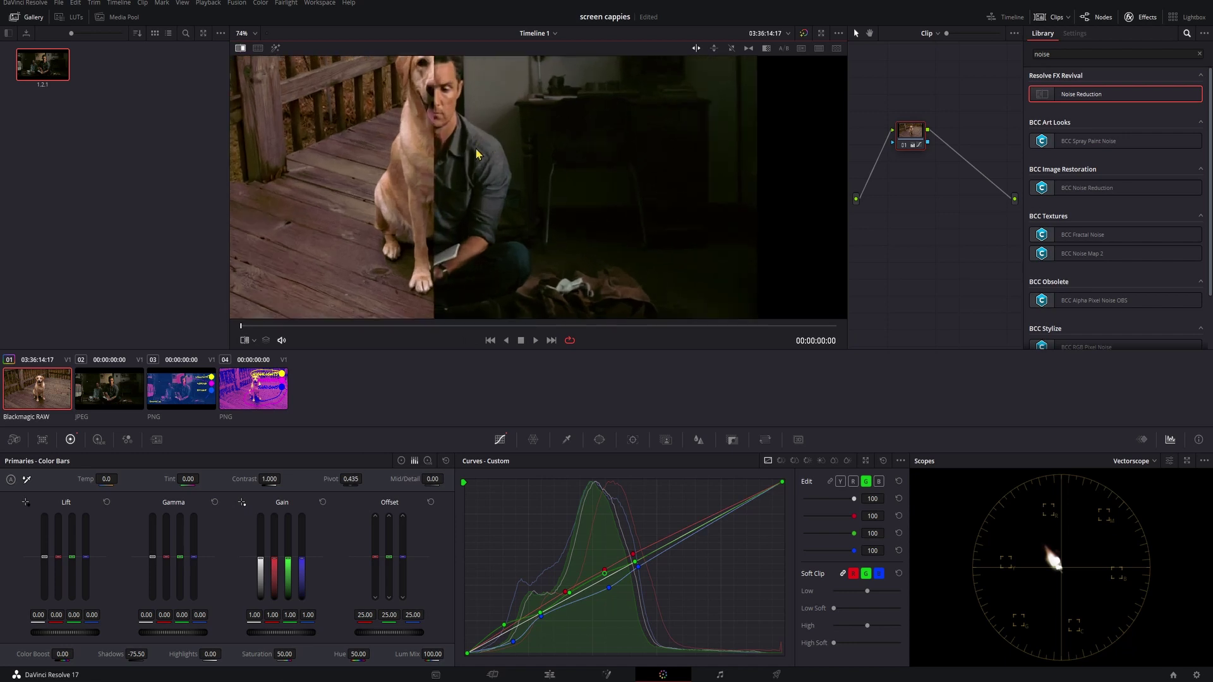
scroll(446, 125, "up", 4)
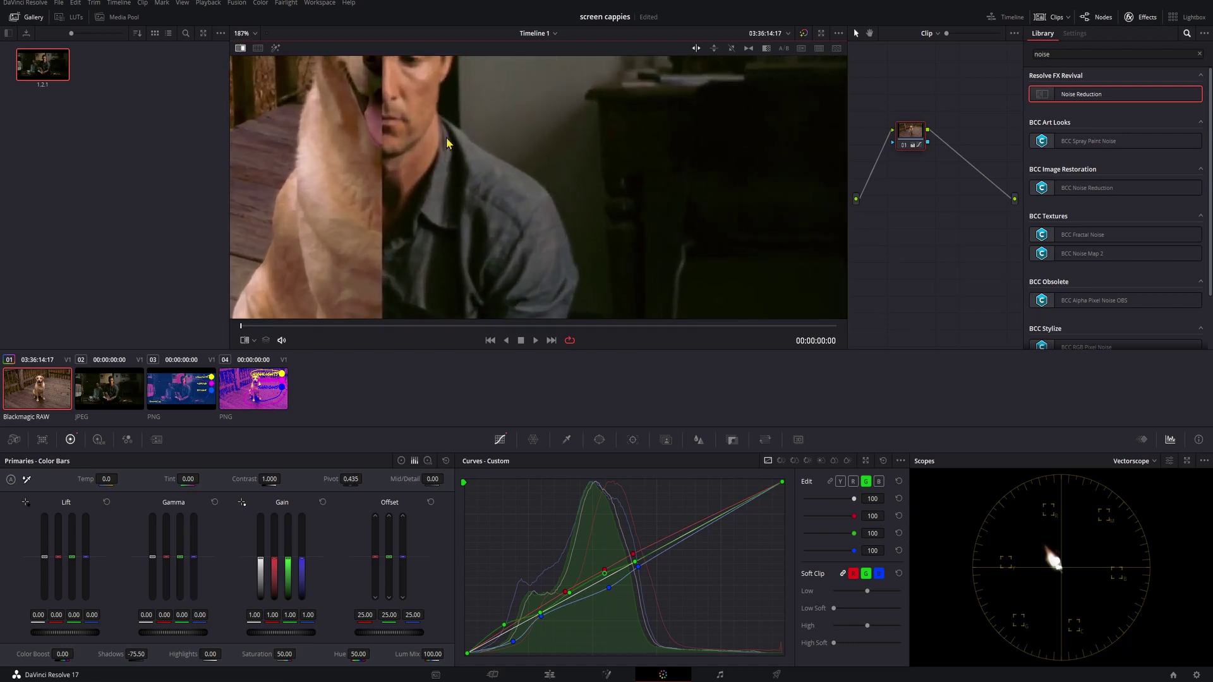
scroll(495, 194, "up", 4)
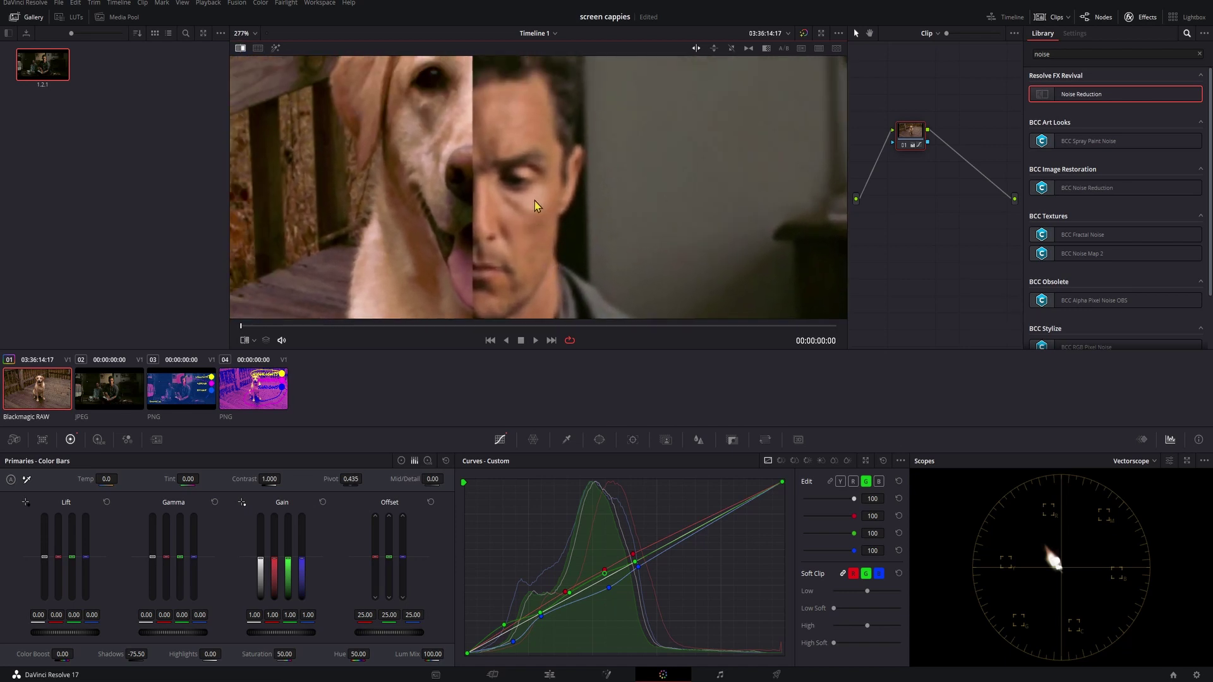
key("shift+z")
left_click(27, 480)
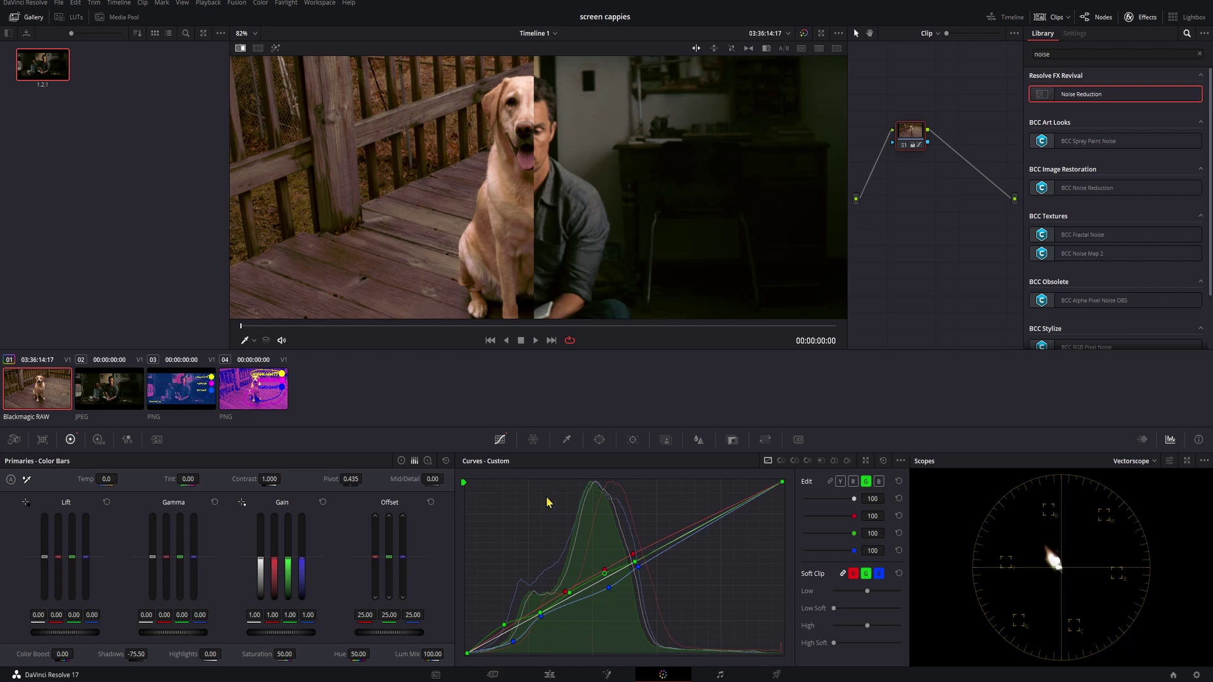
Try a green boost on the dog clip's Offset, then reset it to default
left_click(401, 461)
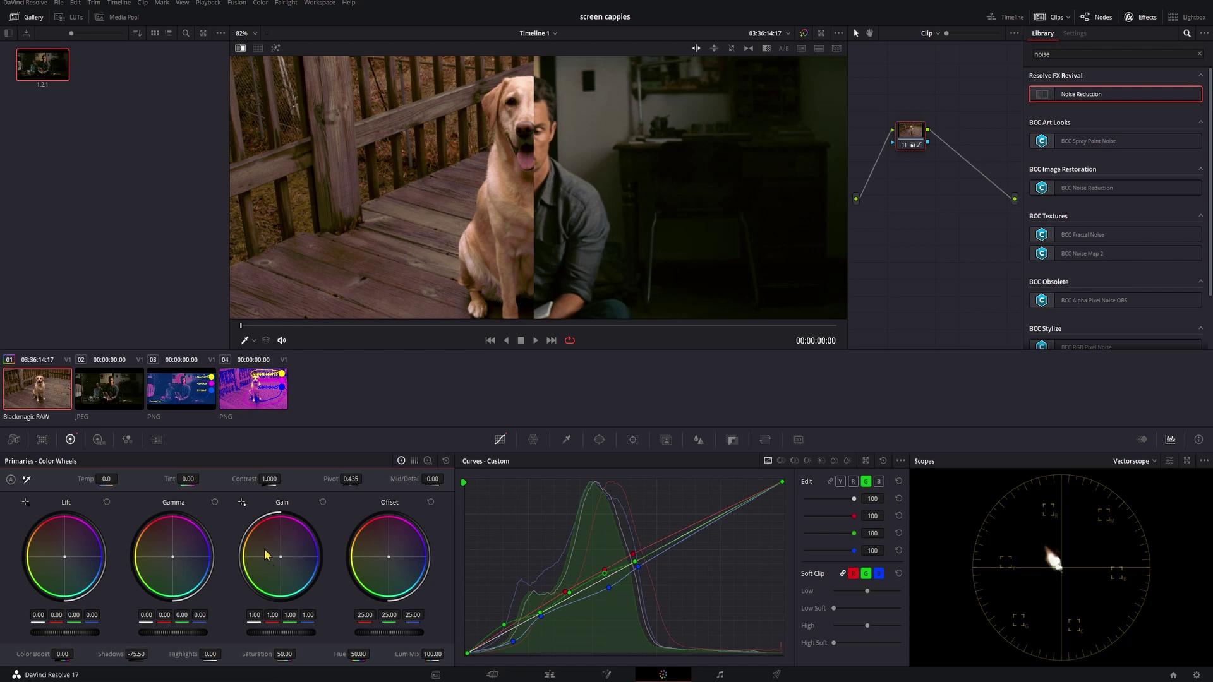
left_click(414, 461)
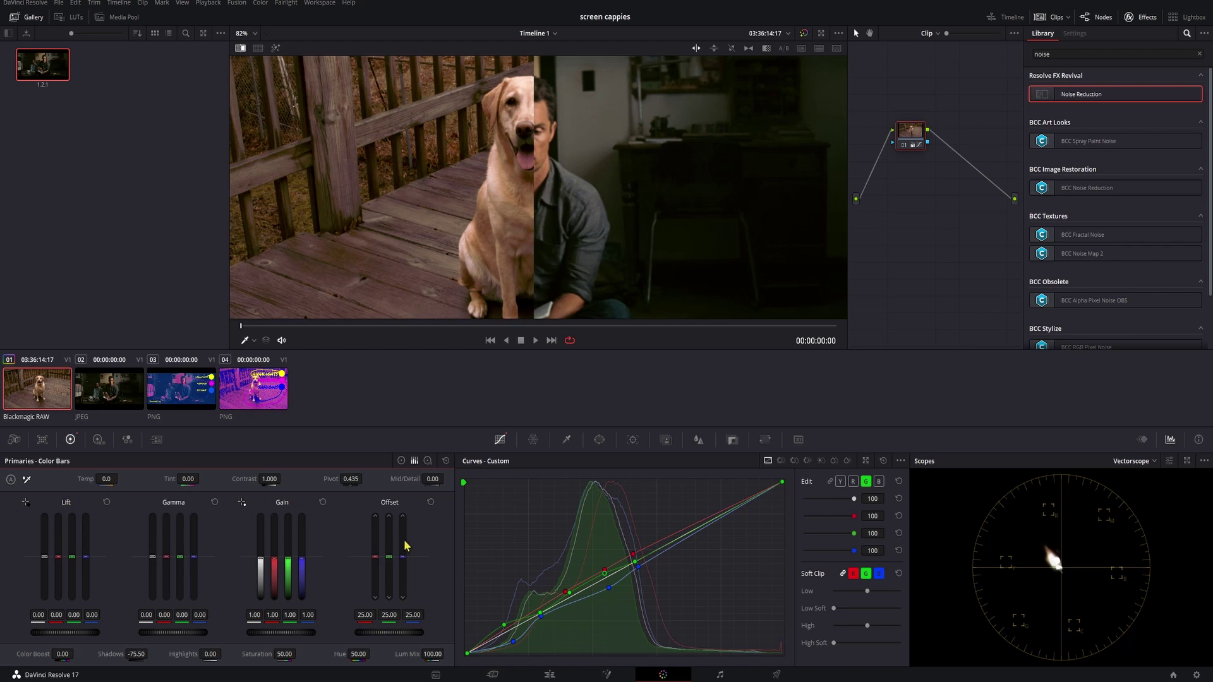
left_click_drag(388, 557, 389, 547)
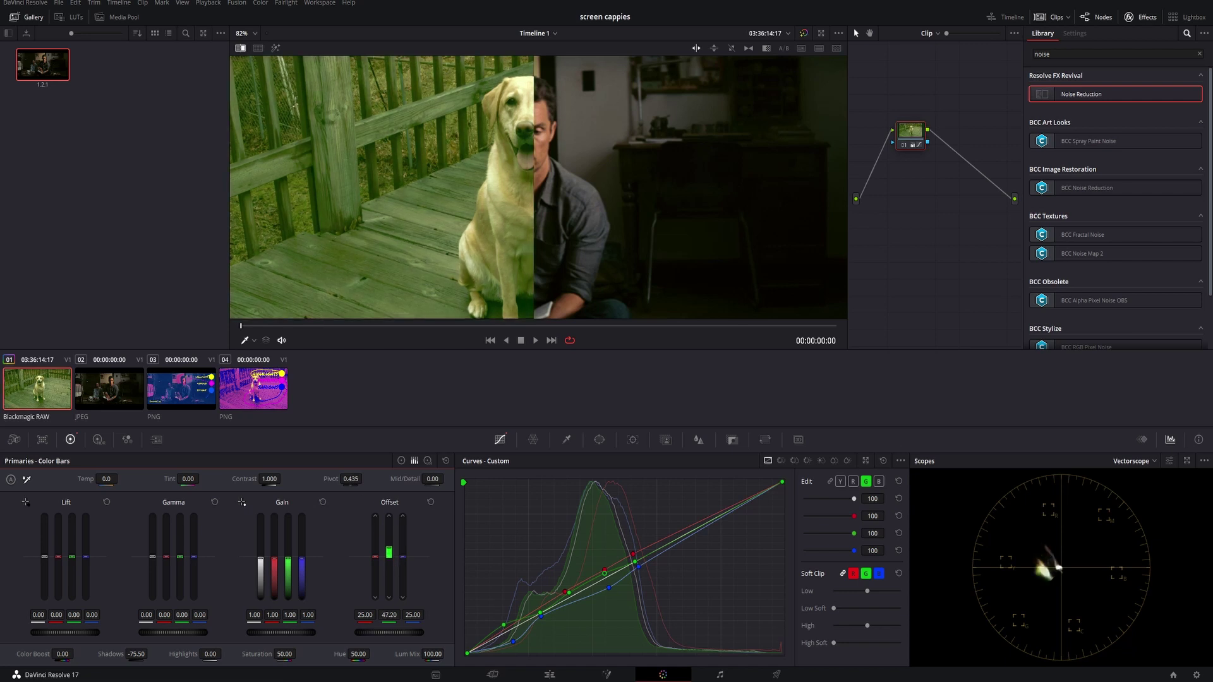
left_click(430, 502)
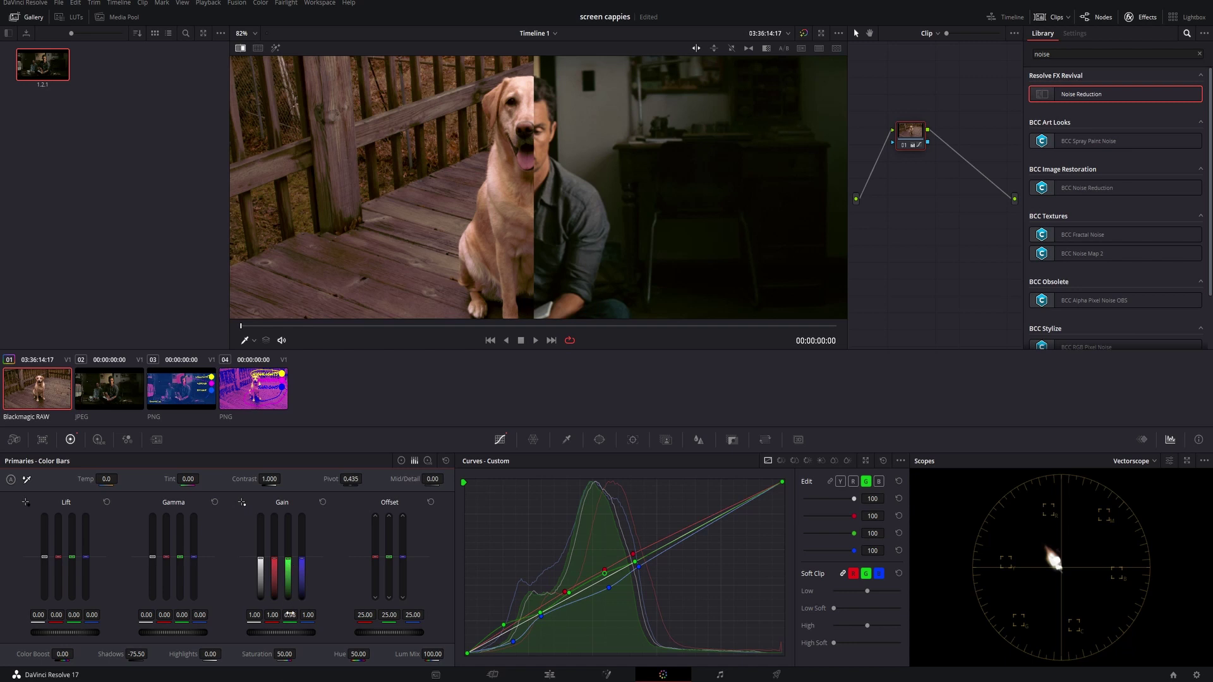
Lower the dog clip's Gain green to about 0.95, undoing an accidental overall darkening
left_click_drag(290, 614, 294, 614)
mouse_move(281, 632)
left_mouse_down()
mouse_move(297, 632)
mouse_move(265, 631)
left_mouse_up()
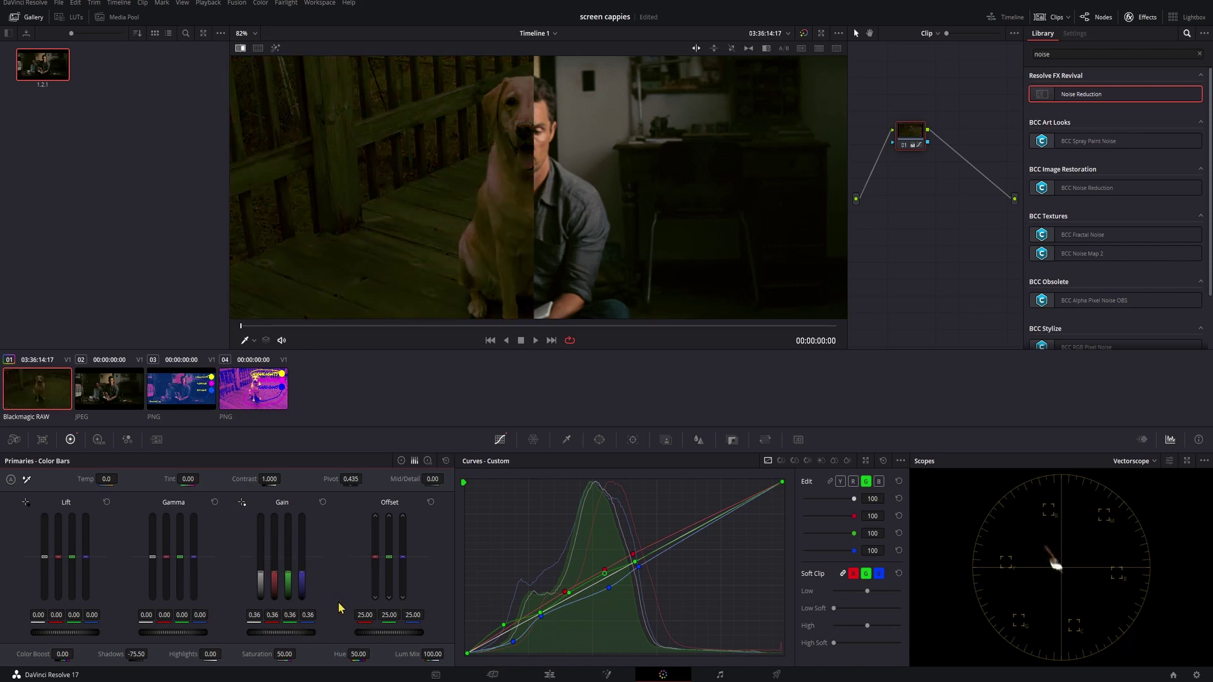
key("ctrl+z")
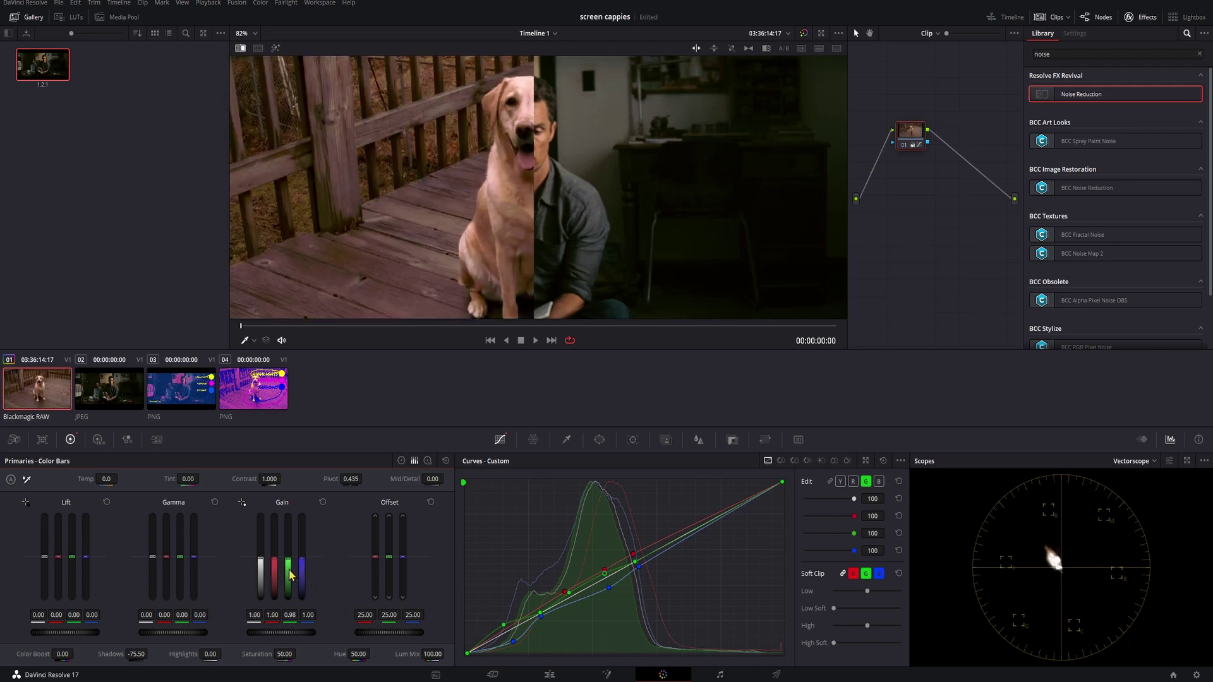
left_click_drag(290, 573, 290, 570)
left_click_drag(289, 570, 289, 577)
View the purple highlights breakdown image (clip 04), then return to dog clip 01
key("Down")
key("Down")
key("Down")
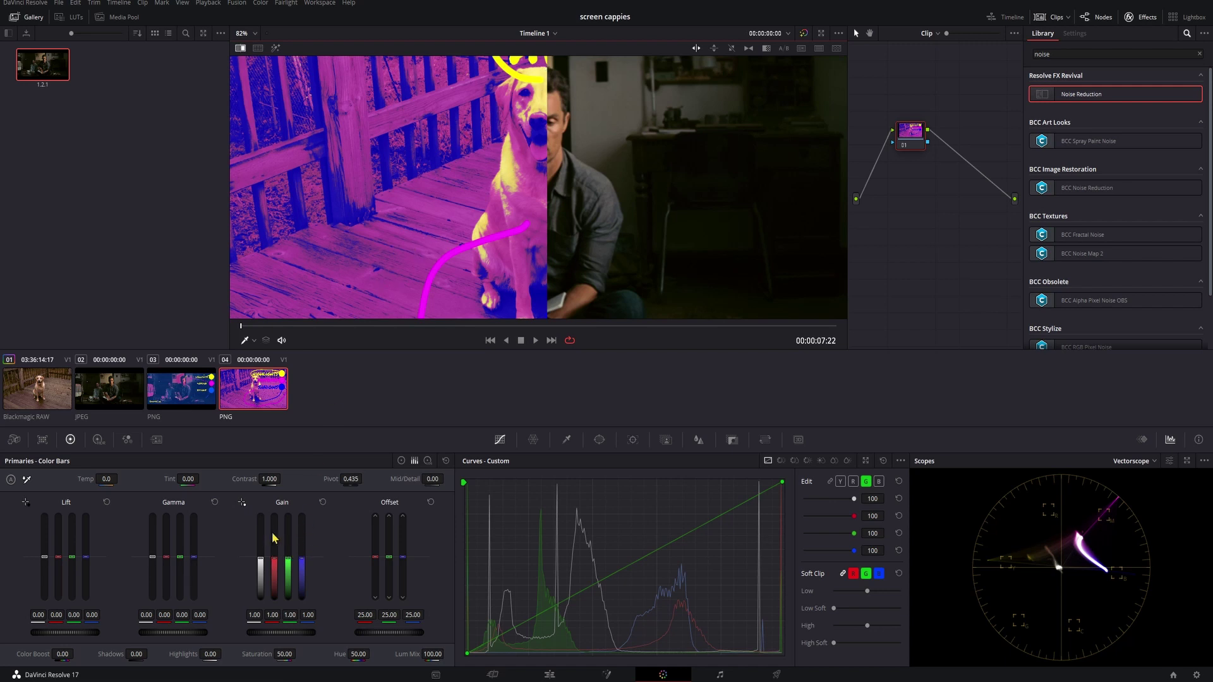
left_click(50, 389)
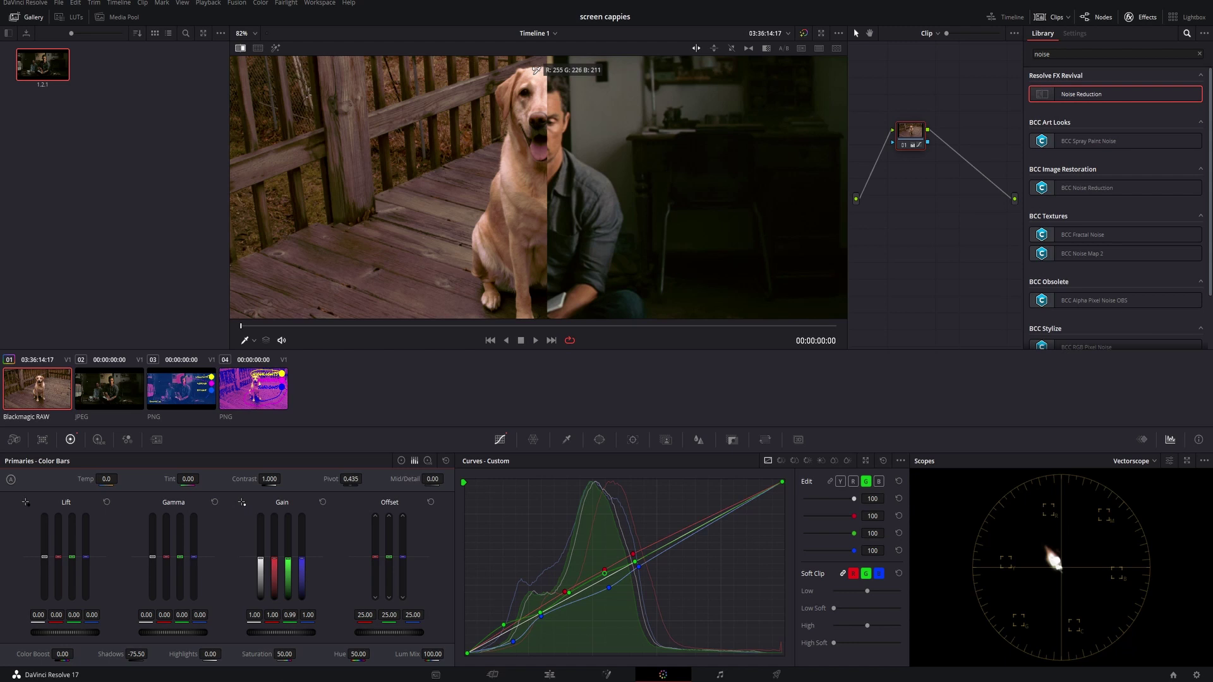
Lower Gain green and blue, then white-balance from a bright spot on the dog (1.03/0.91/0.93)
left_click_drag(288, 558, 290, 564)
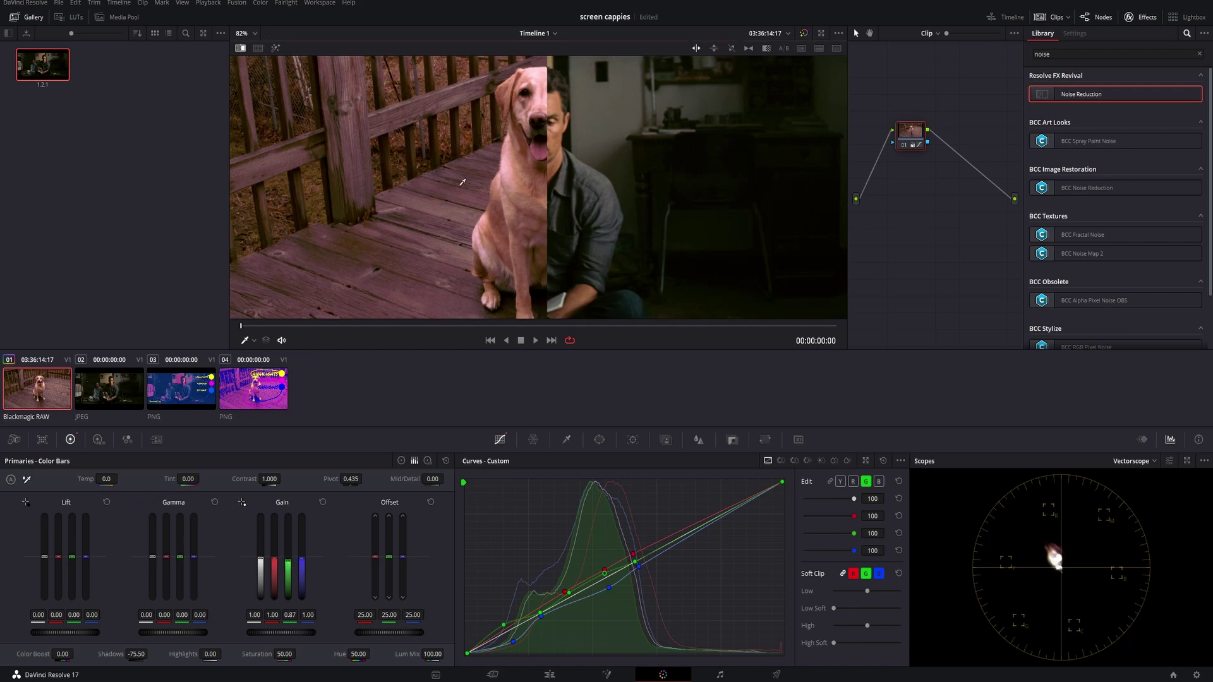
left_click_drag(302, 563, 302, 572)
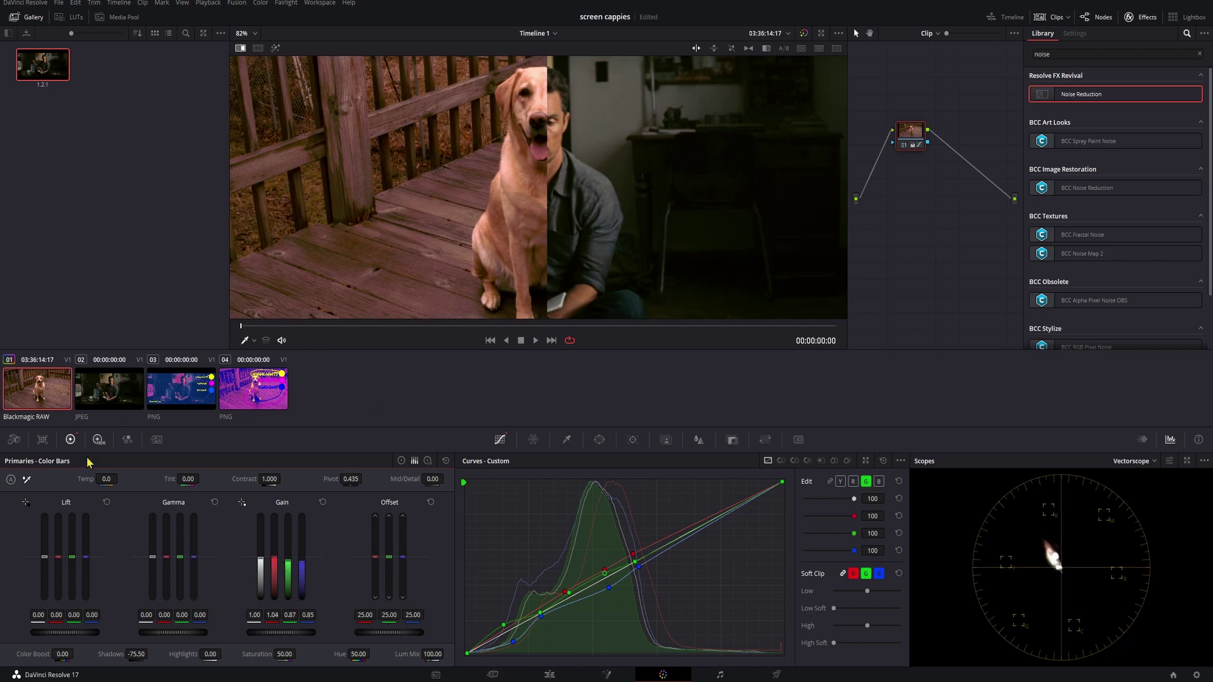
left_click(30, 481)
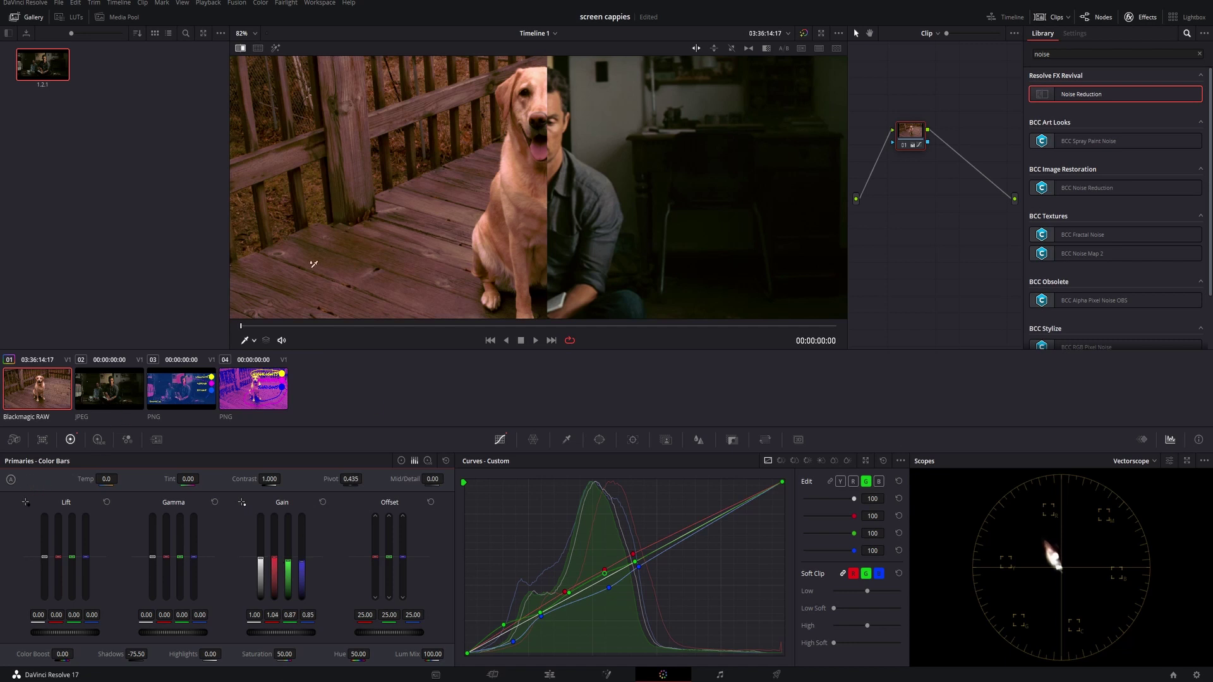
left_click(536, 73)
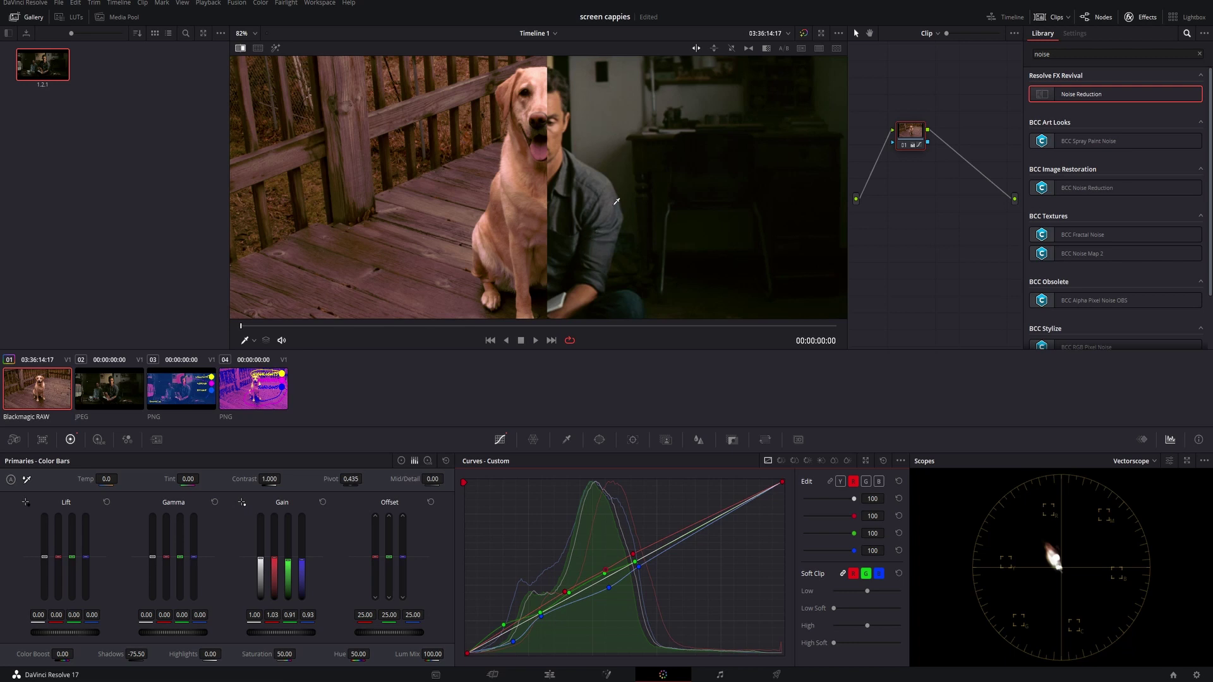
Switch the comparison wipe mode and shift the split to show more of the dog
left_click(253, 340)
left_click(275, 403)
left_click_drag(542, 138, 591, 167)
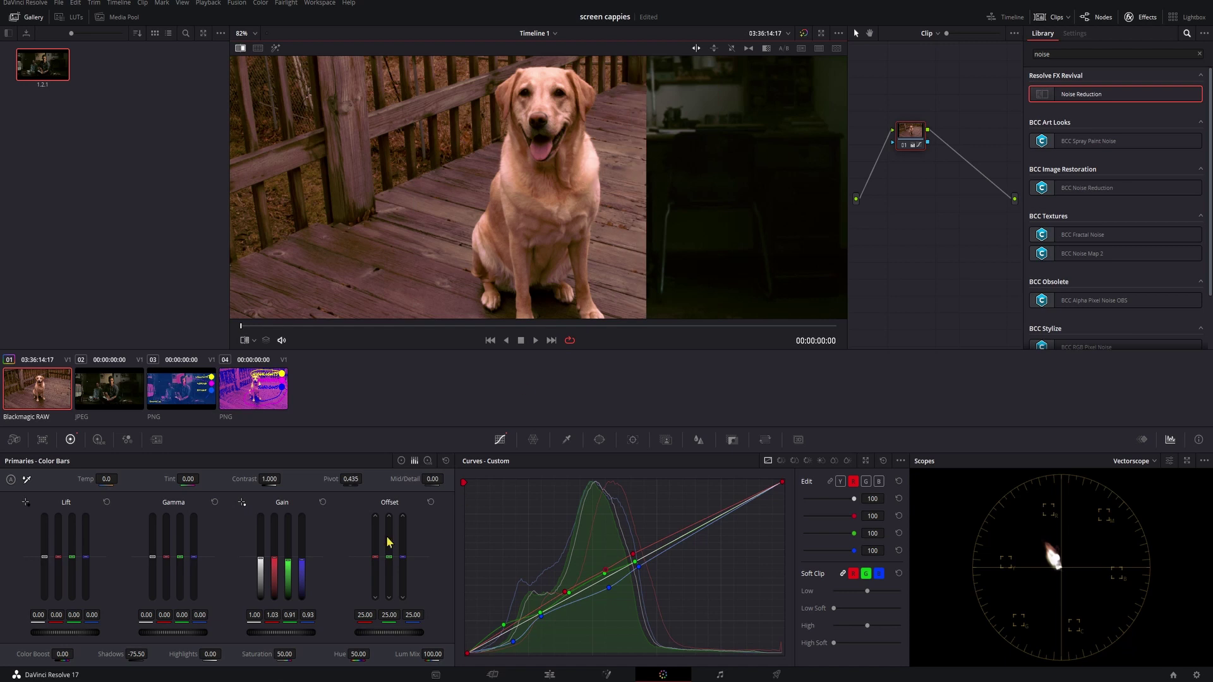
Set the dog clip's Highlights to -68 and raise Gamma green to 0.03
left_click_drag(210, 654, 148, 654)
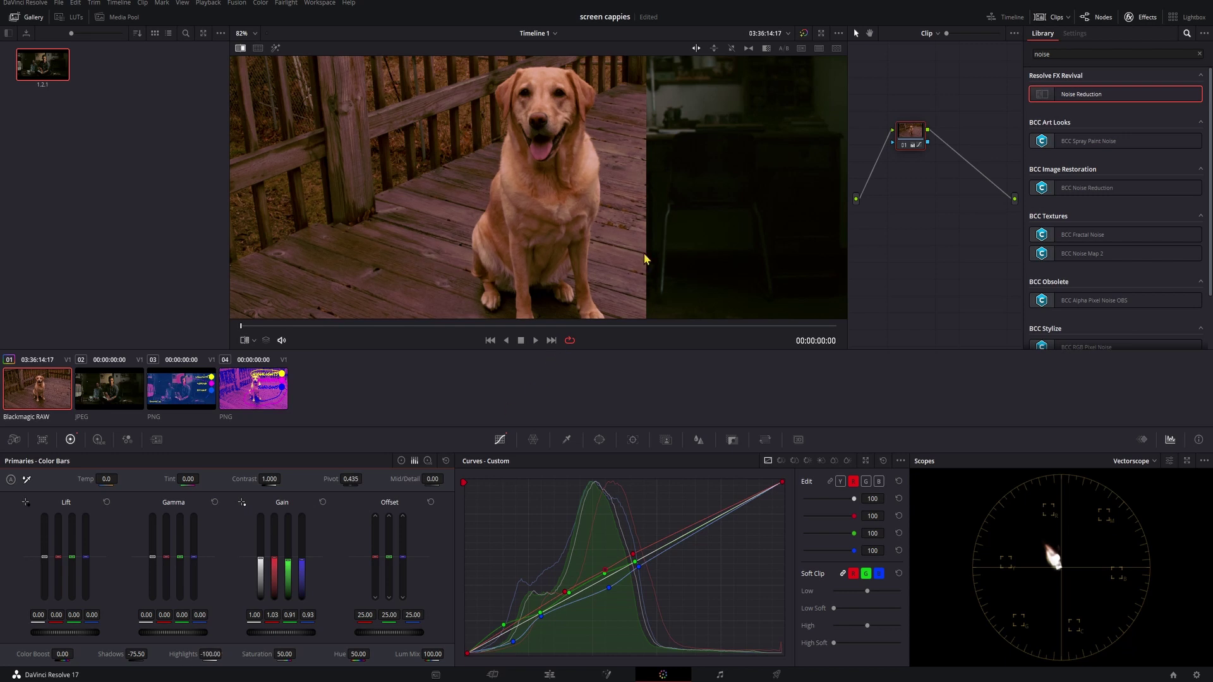
left_click_drag(646, 259, 539, 254)
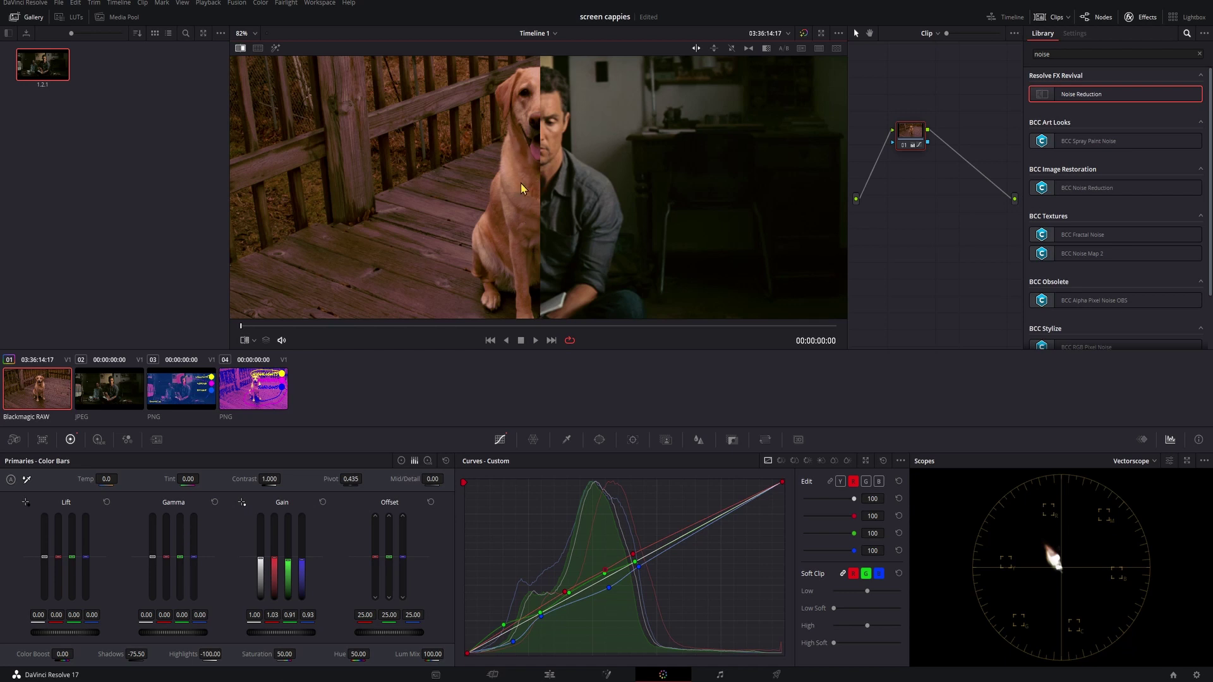
left_click_drag(211, 654, 223, 653)
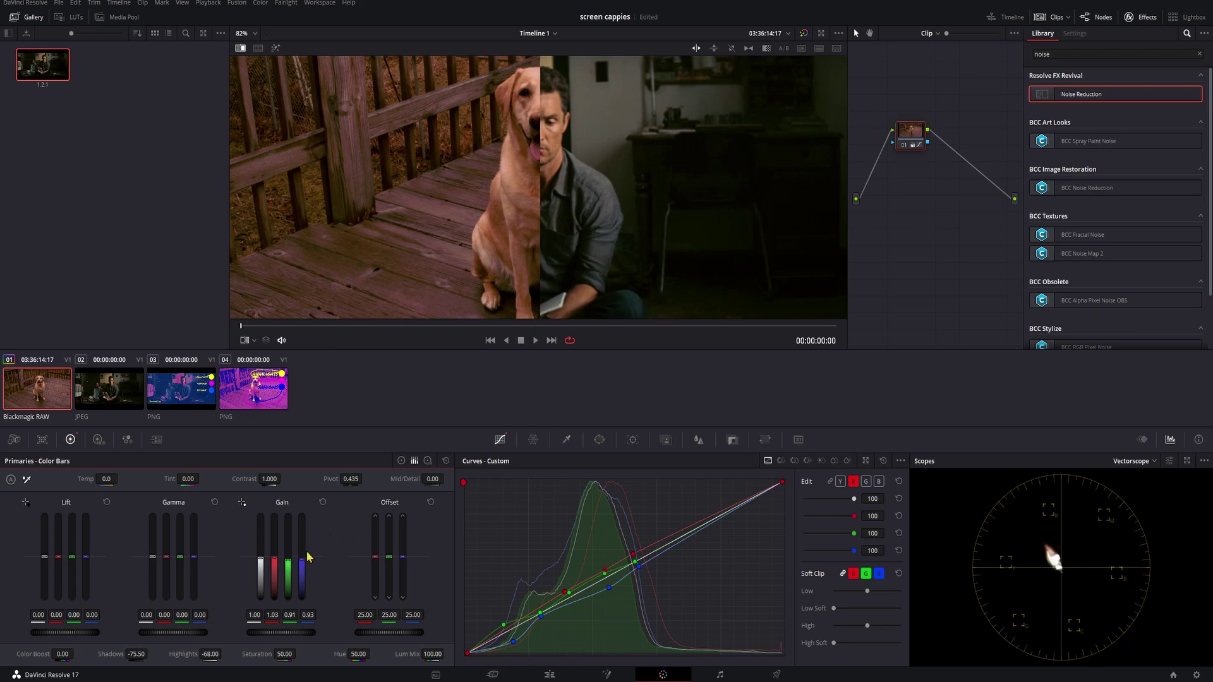
left_click_drag(180, 556, 180, 555)
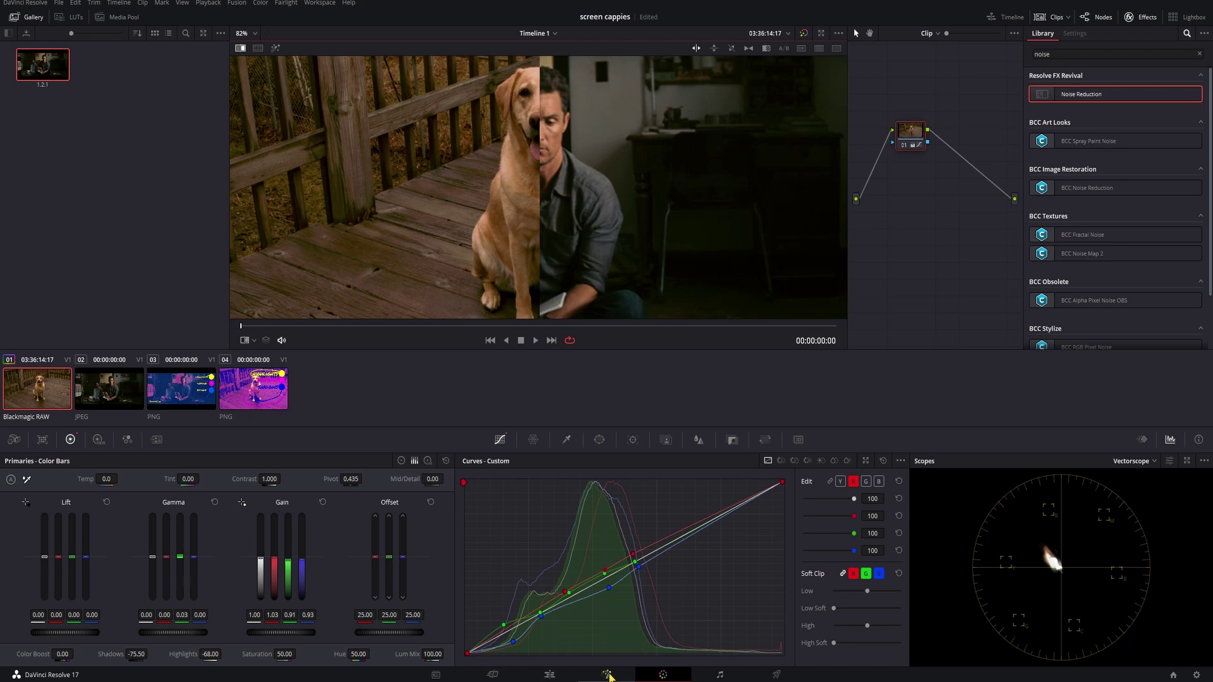
Switch to the Edit page to view the dog composited over the reading scene
left_click(549, 675)
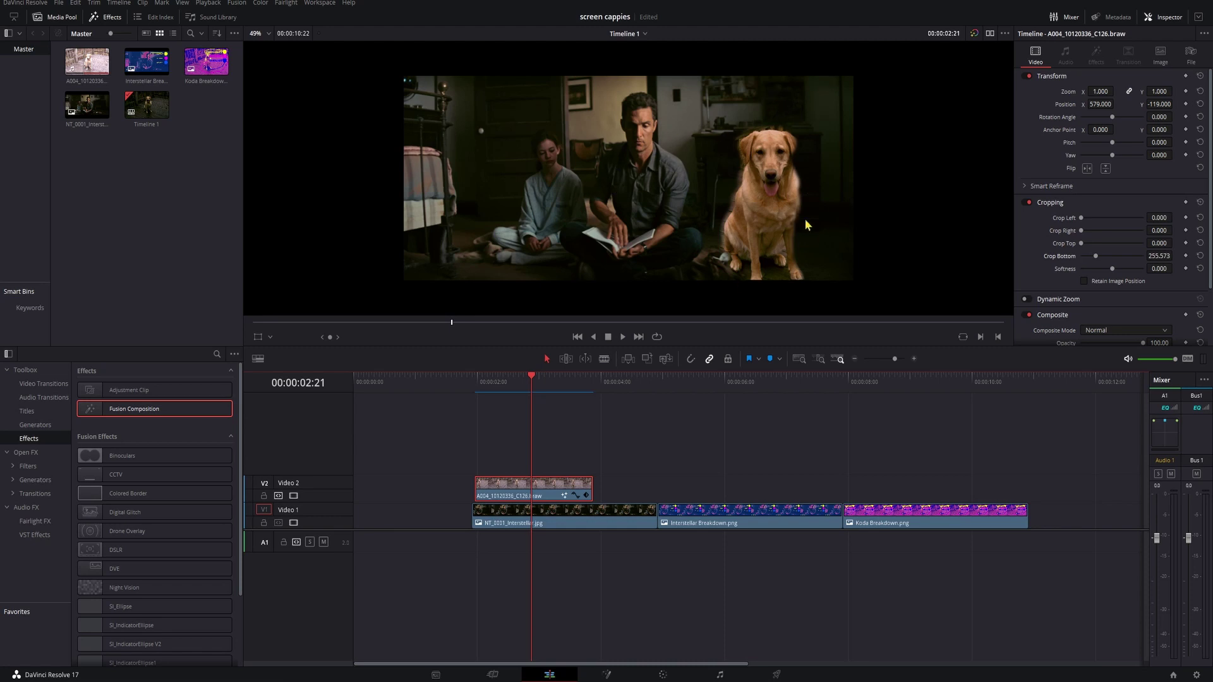
Move the dog clip to the timeline start and lower its Offset to 14.60 on all channels
left_click(661, 675)
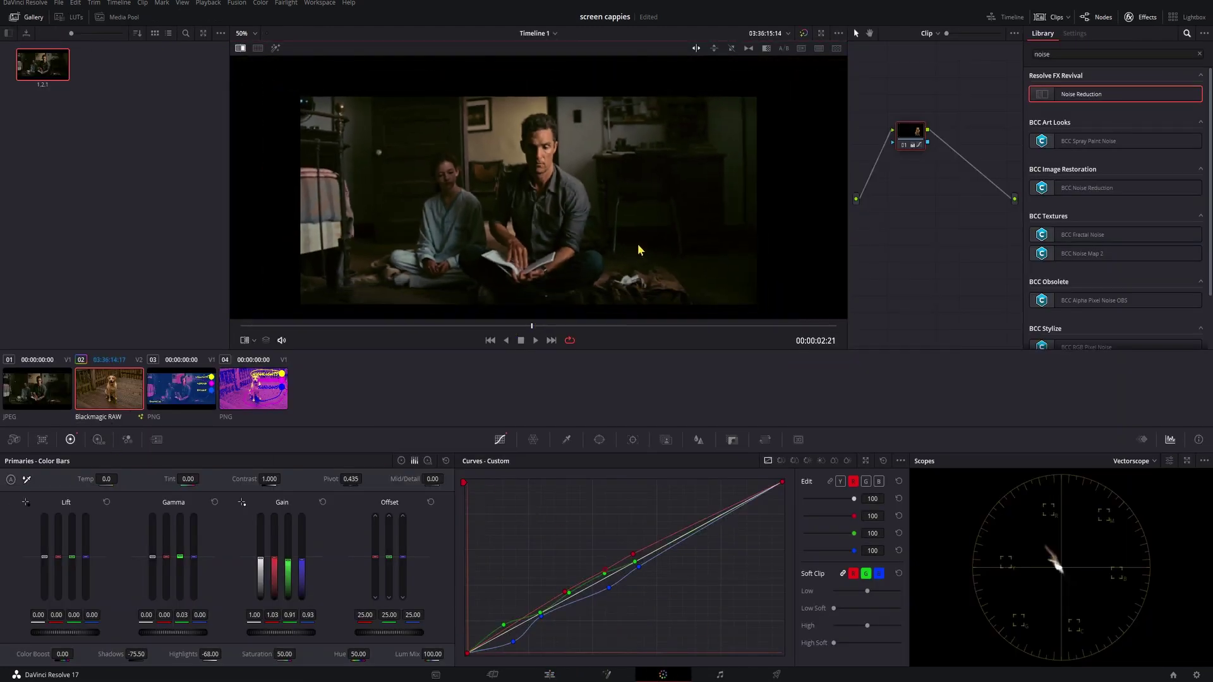
left_click(550, 674)
left_click_drag(541, 490, 419, 490)
key("shift+6")
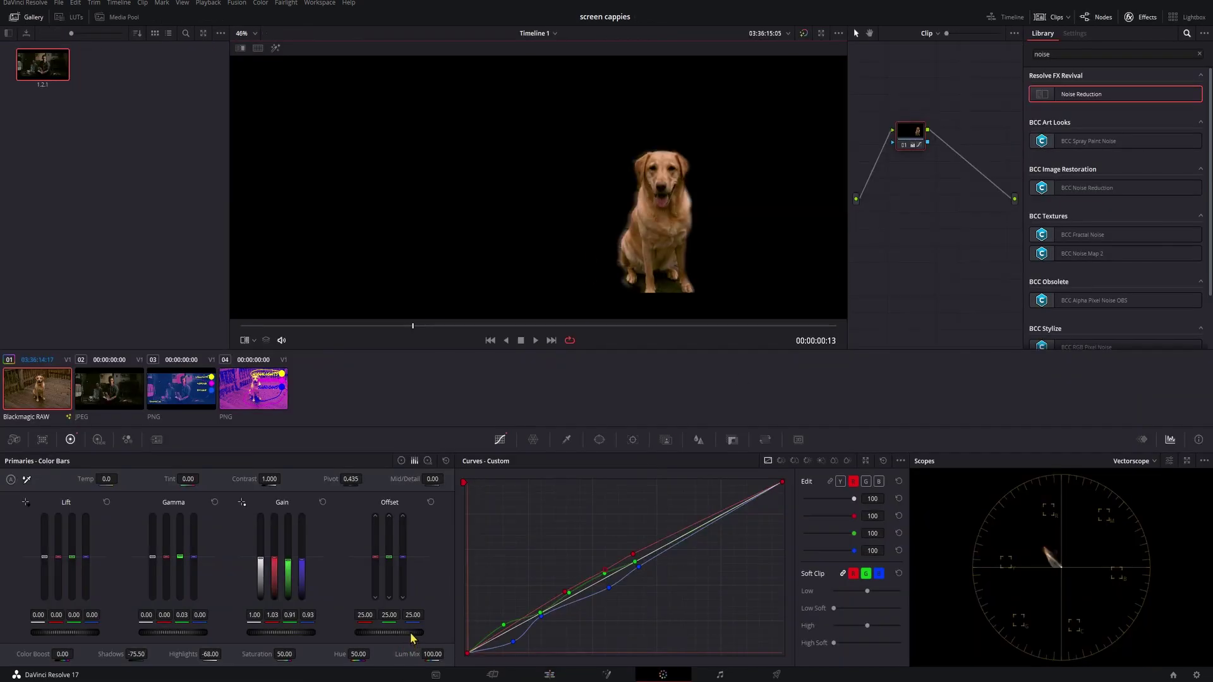
left_click_drag(389, 633, 377, 633)
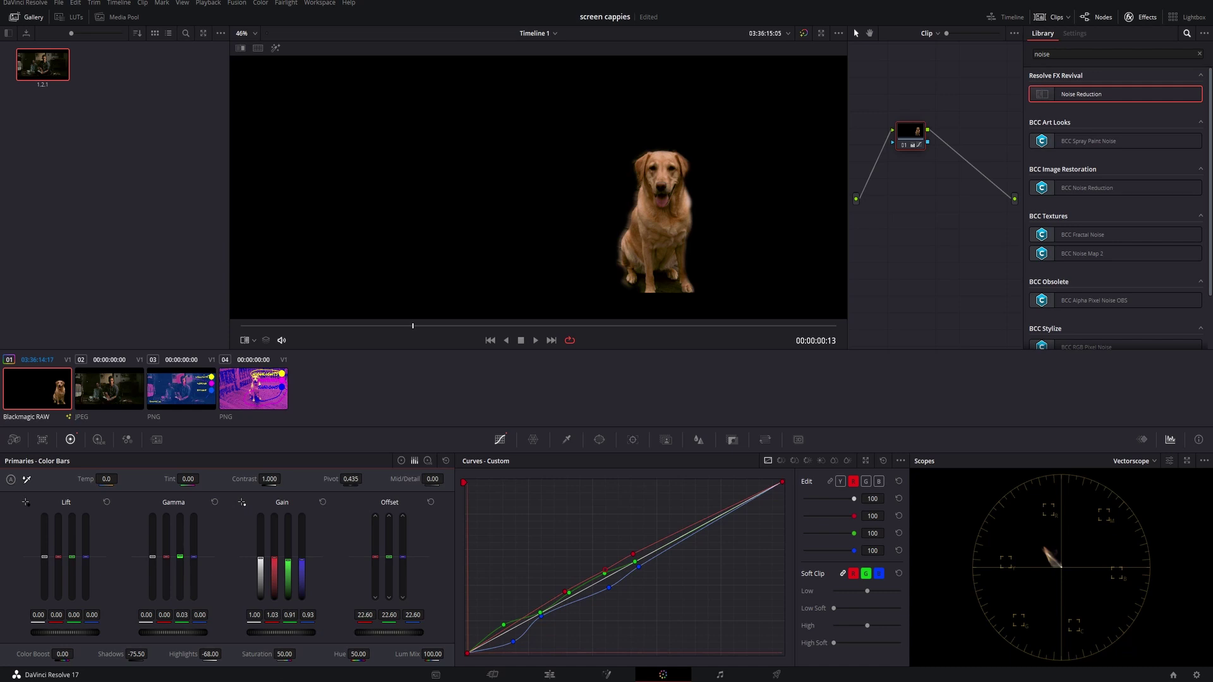
left_click_drag(389, 633, 370, 633)
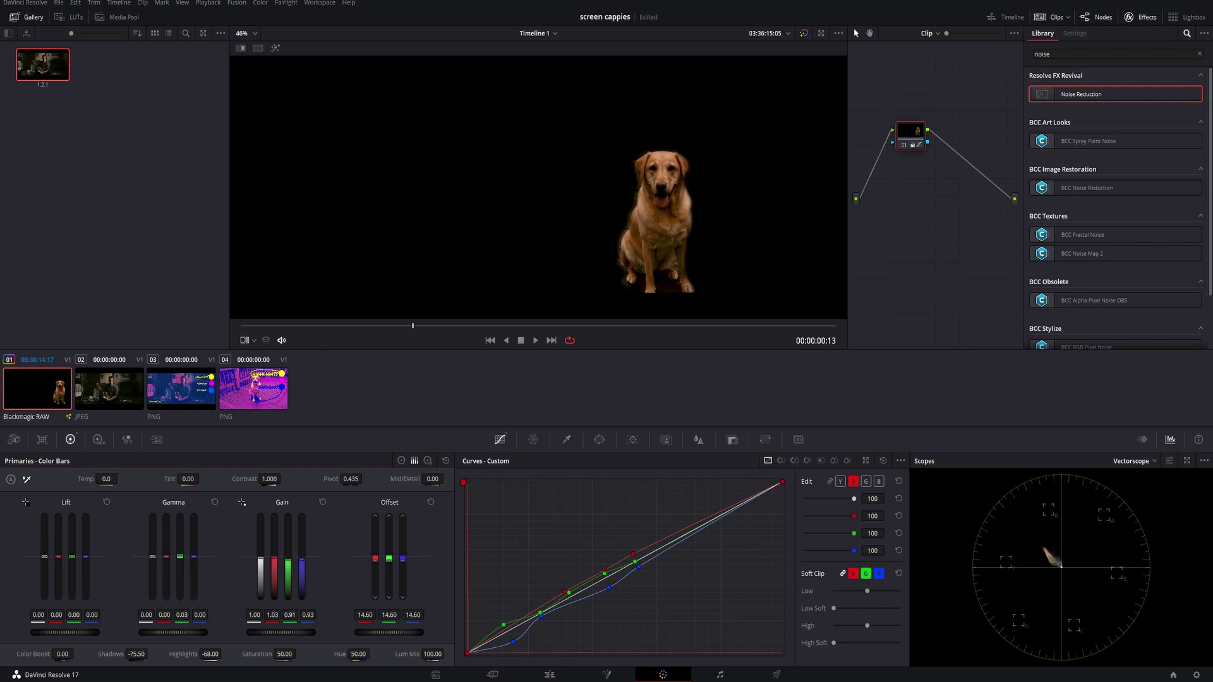
Put the dog clip back on V2 over the scene, with Pitch 0.172 and Crop Bottom 280.309
left_click(549, 675)
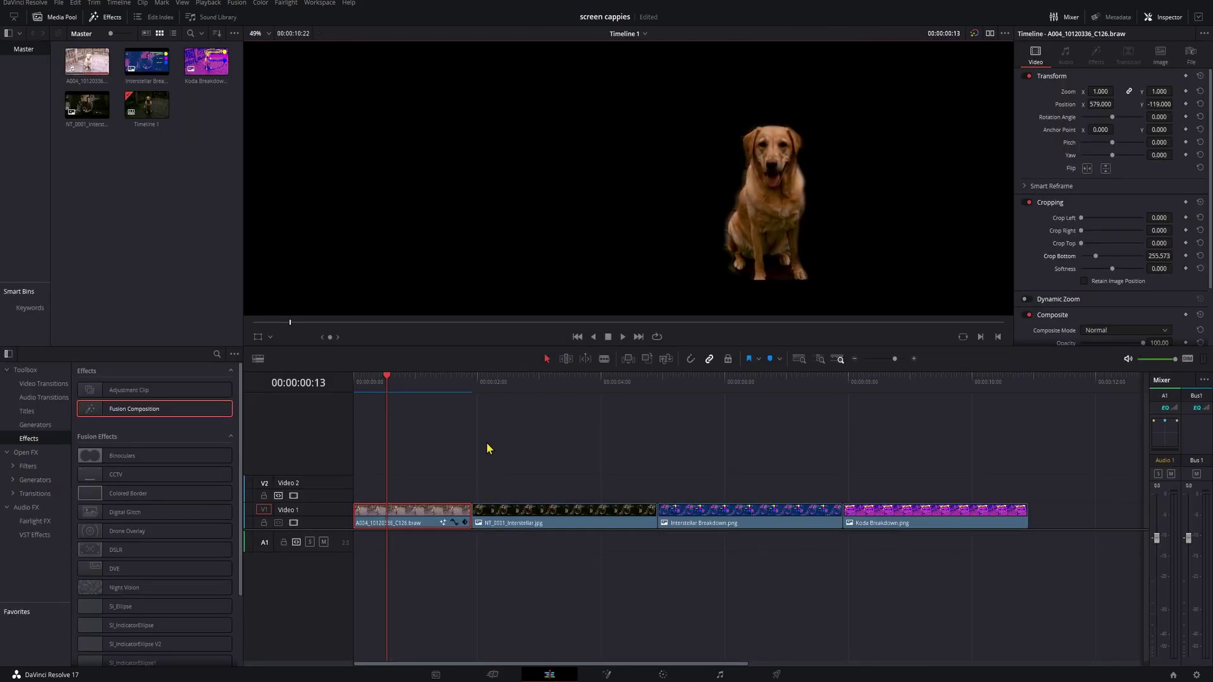
left_click_drag(455, 532, 586, 505)
left_click(542, 384)
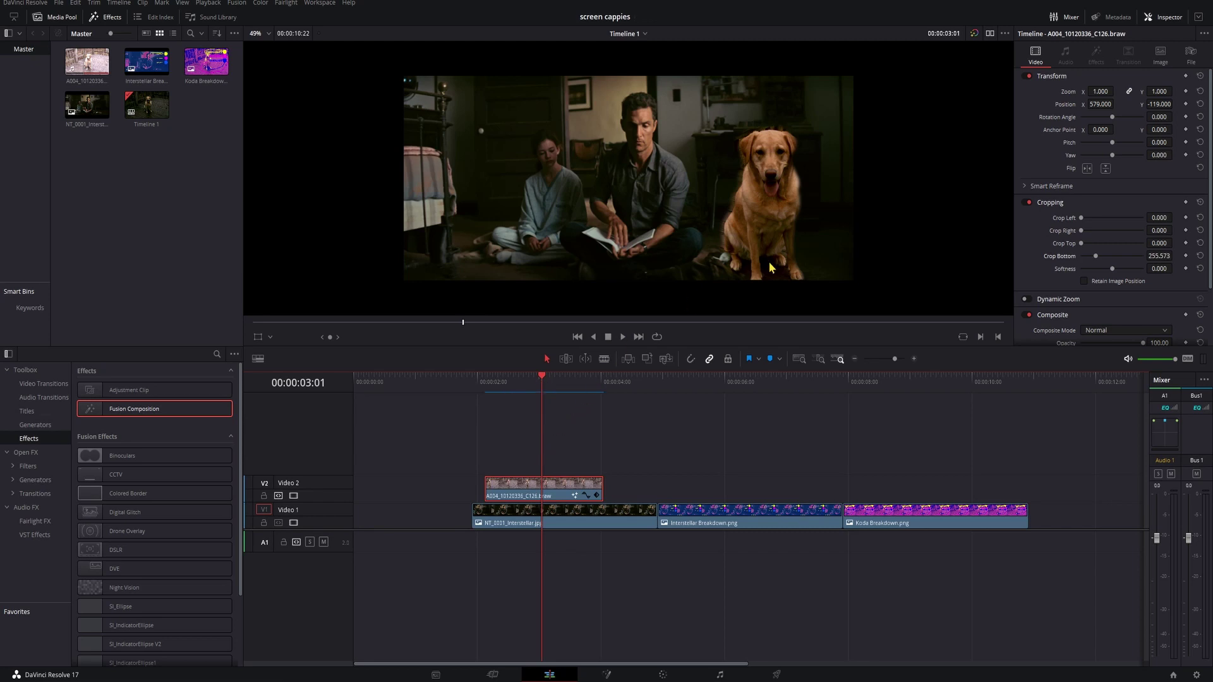
left_click_drag(1112, 142, 1118, 149)
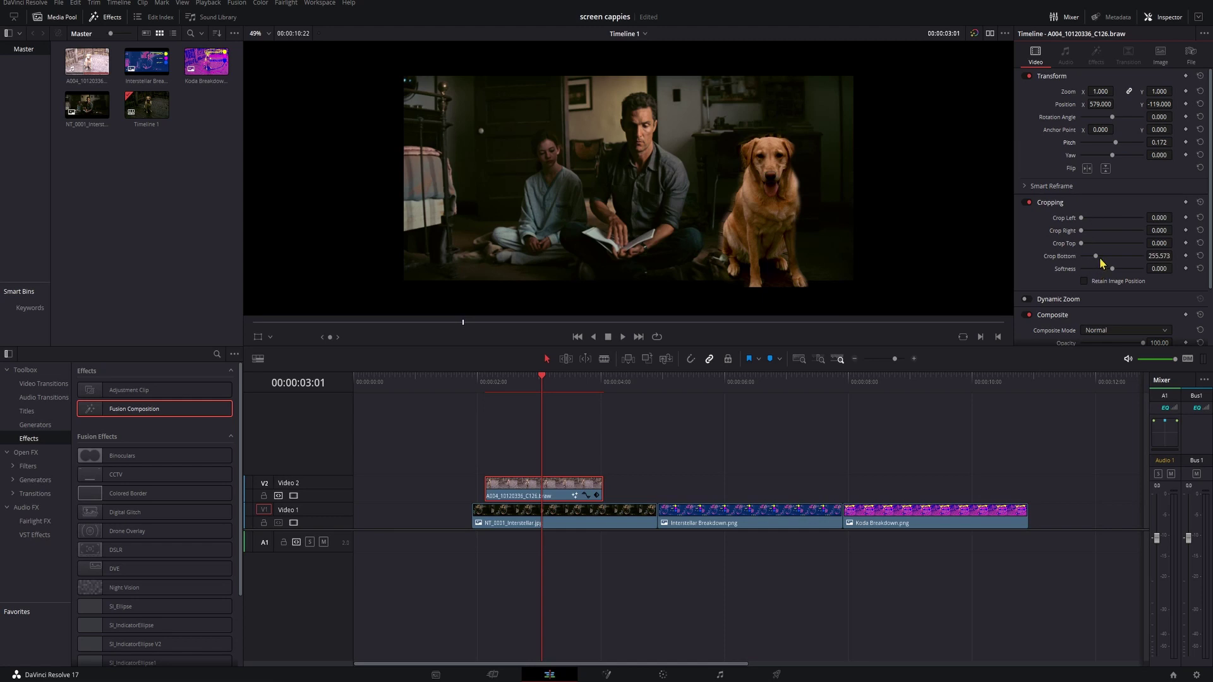
left_click_drag(1095, 256, 1098, 260)
mouse_move(549, 388)
left_mouse_down()
mouse_move(531, 385)
mouse_move(577, 385)
mouse_move(556, 391)
left_mouse_up()
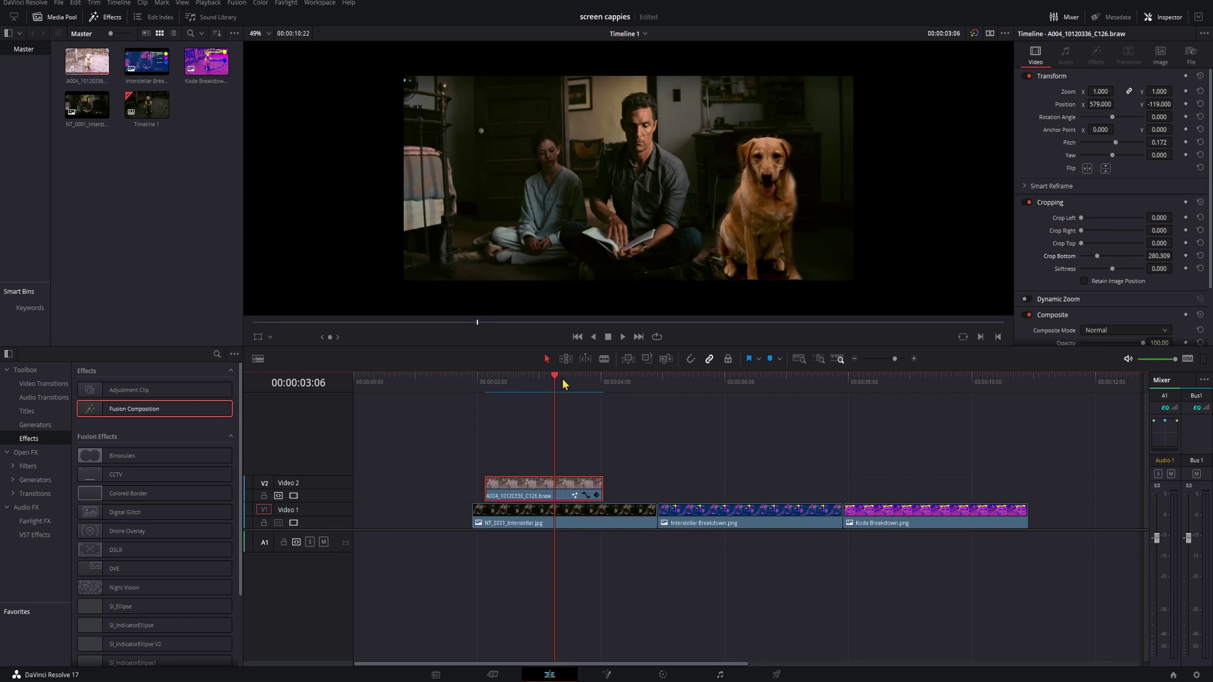
Shot-match the dog clip to the movie scene clip and raise its Offset to 23.00
left_click(663, 675)
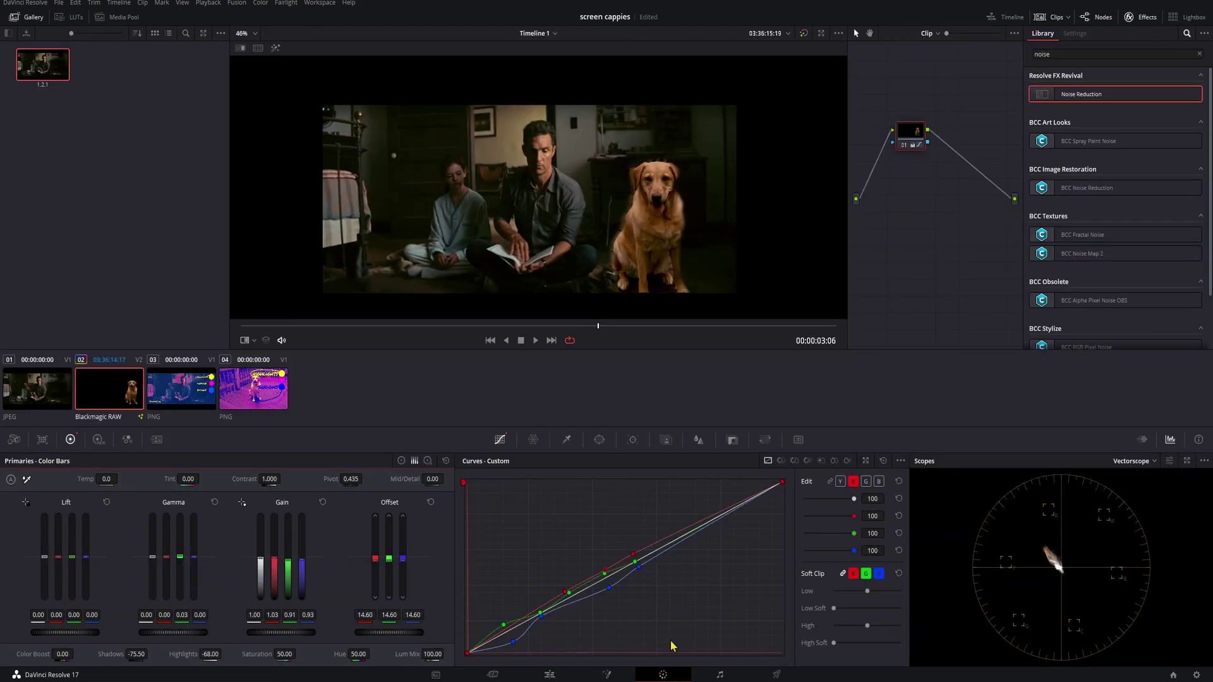
right_click(36, 392)
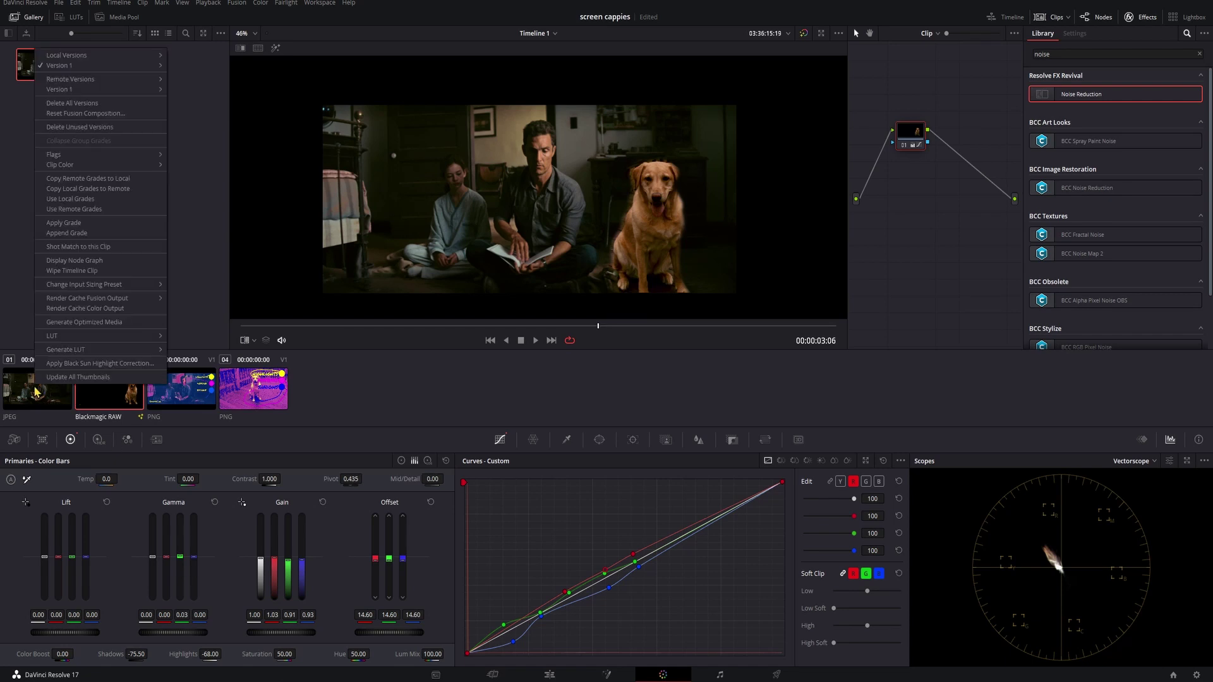
left_click(89, 248)
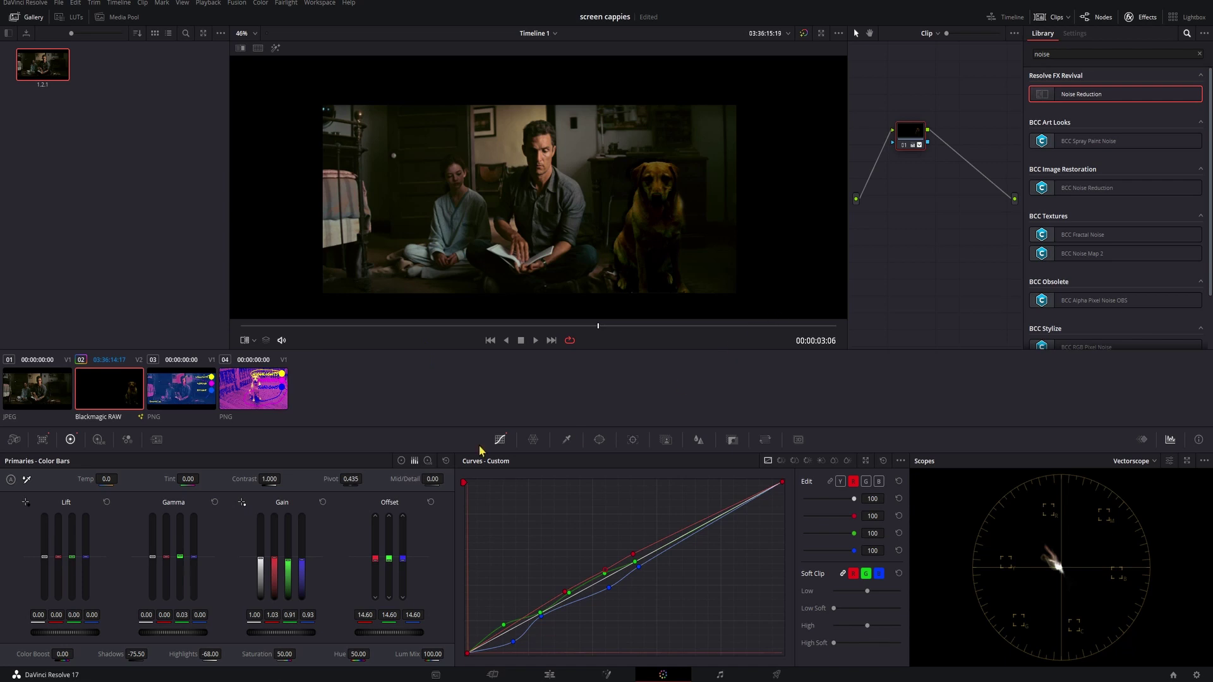
mouse_move(379, 632)
left_mouse_down()
mouse_move(417, 632)
mouse_move(391, 632)
left_mouse_up()
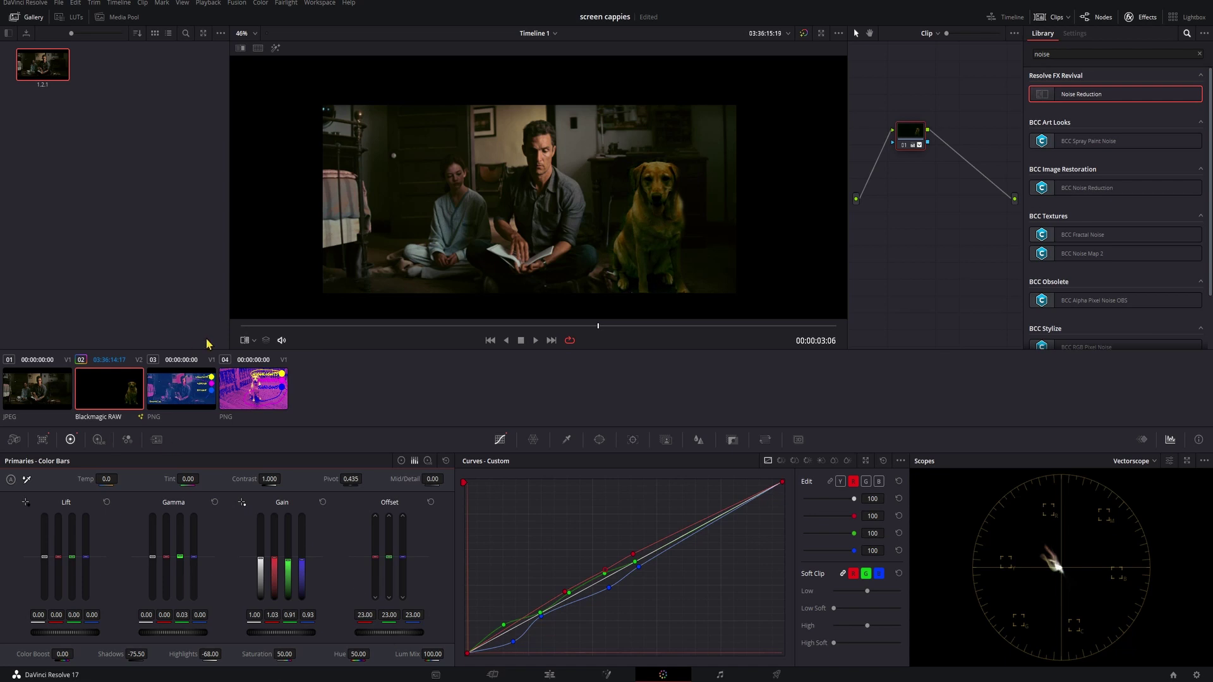
key("shift+4")
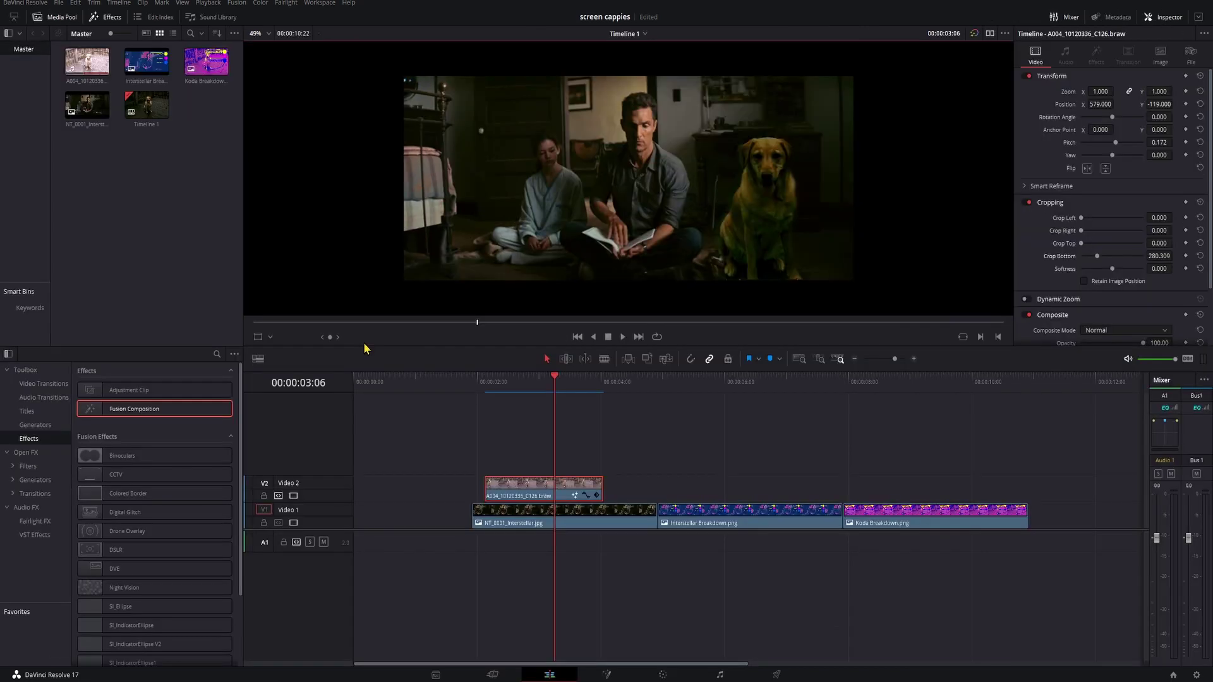